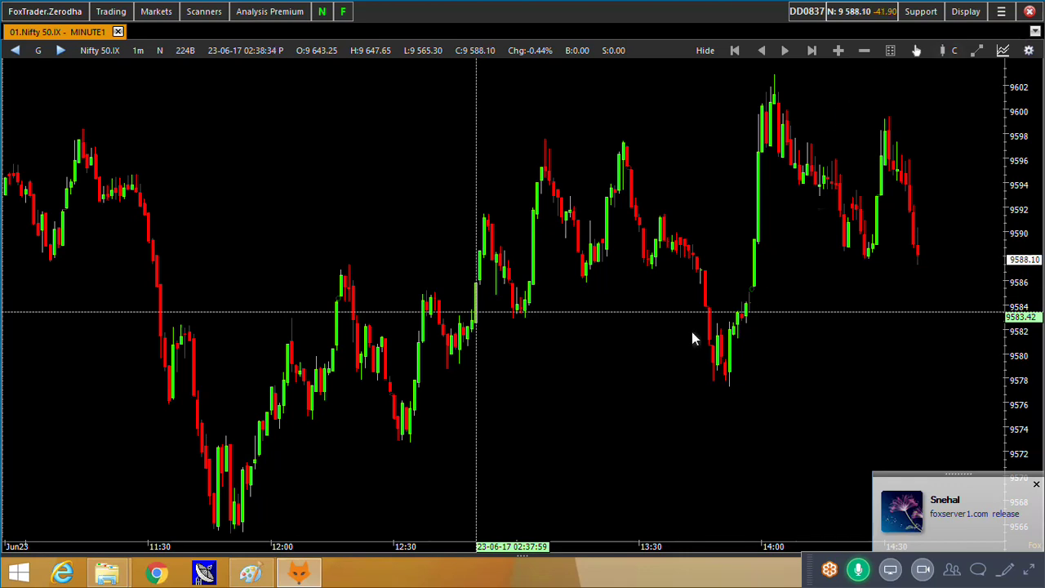
Step: Switch to the Topics image in Paint, dismiss the notification, review the trading topics and return to the Nifty chart in FoxTrader
click(253, 573)
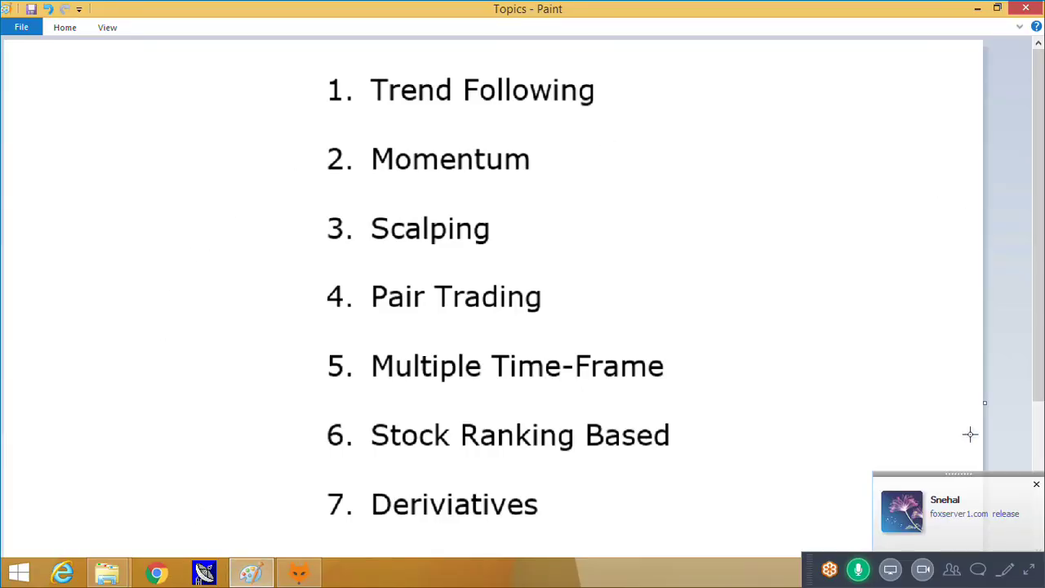
click(1036, 484)
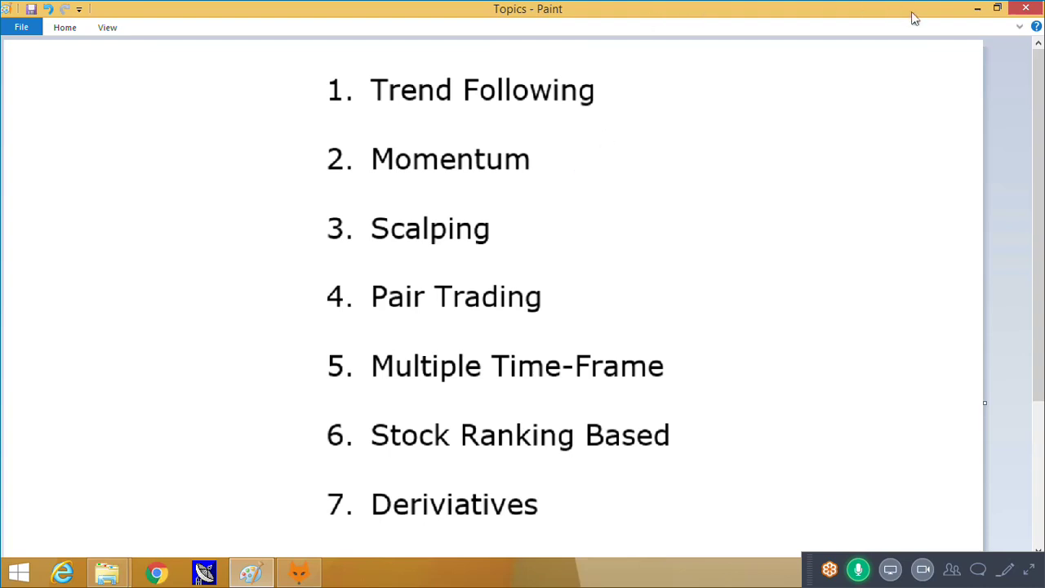
click(979, 17)
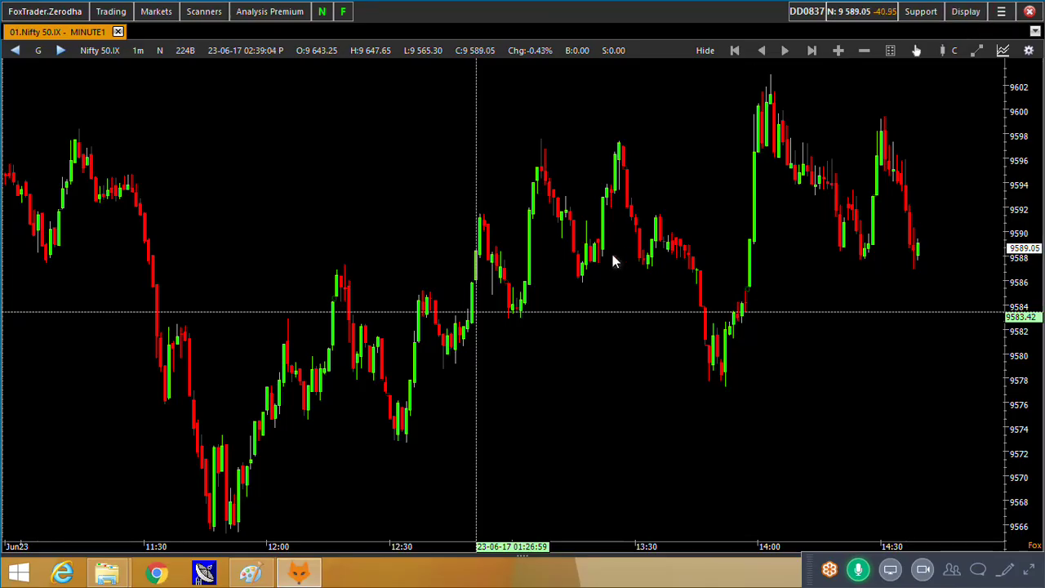
click(250, 572)
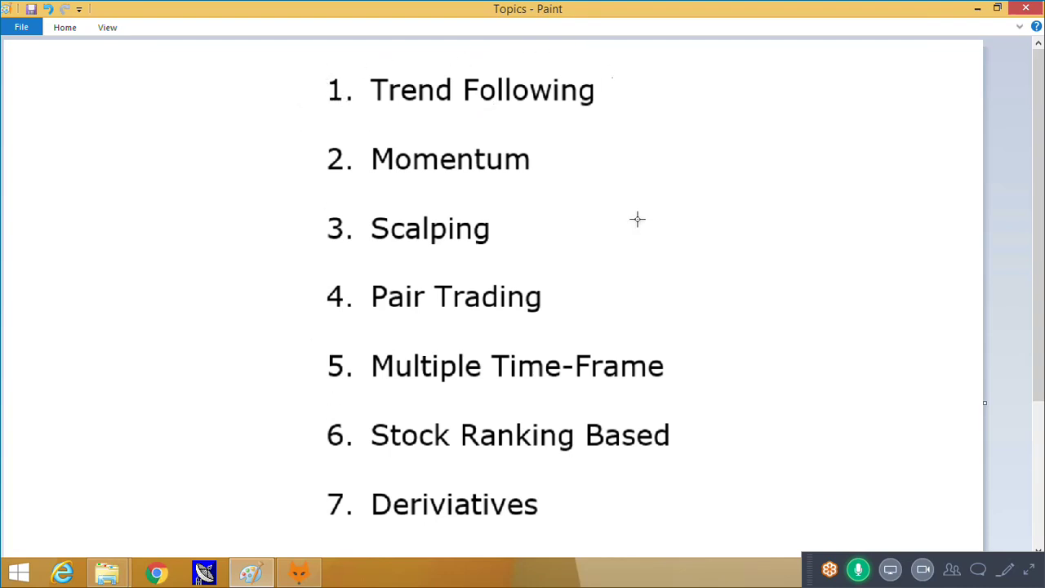
click(977, 9)
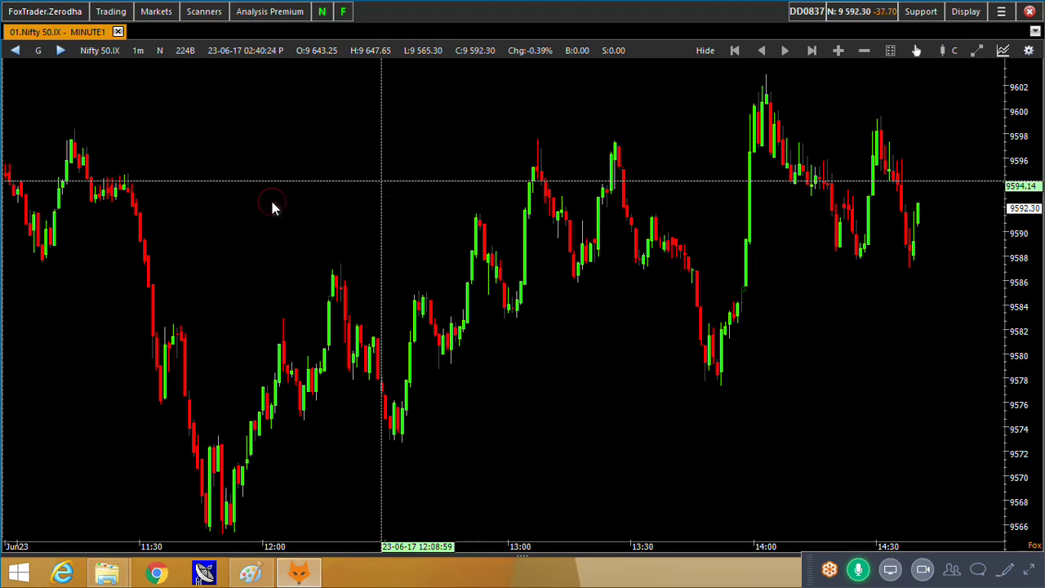
Step: Open a new scrip chart for State Bank of India from NSE - Eq by searching for "sbin"
click(272, 18)
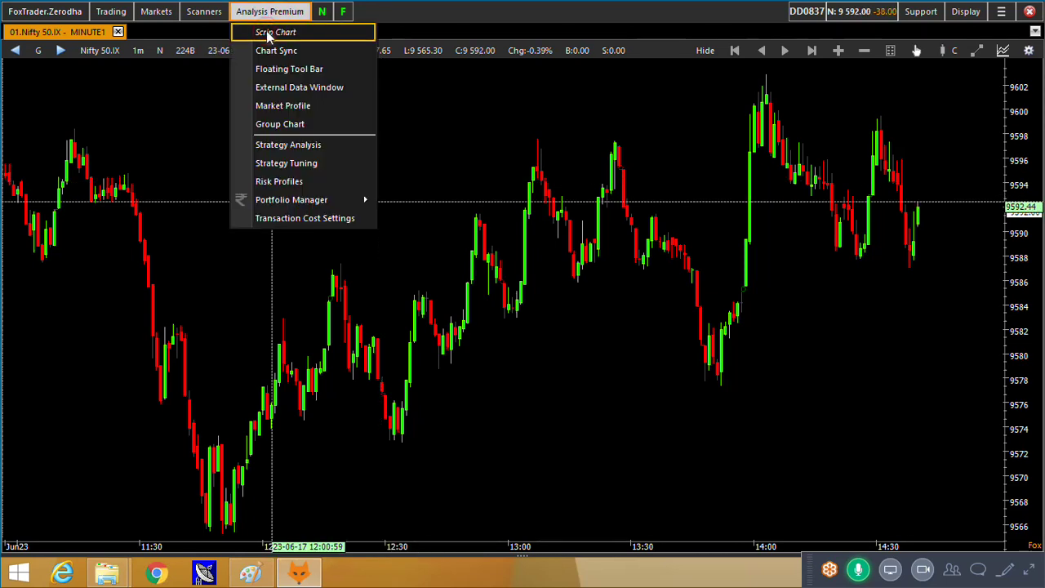
click(269, 32)
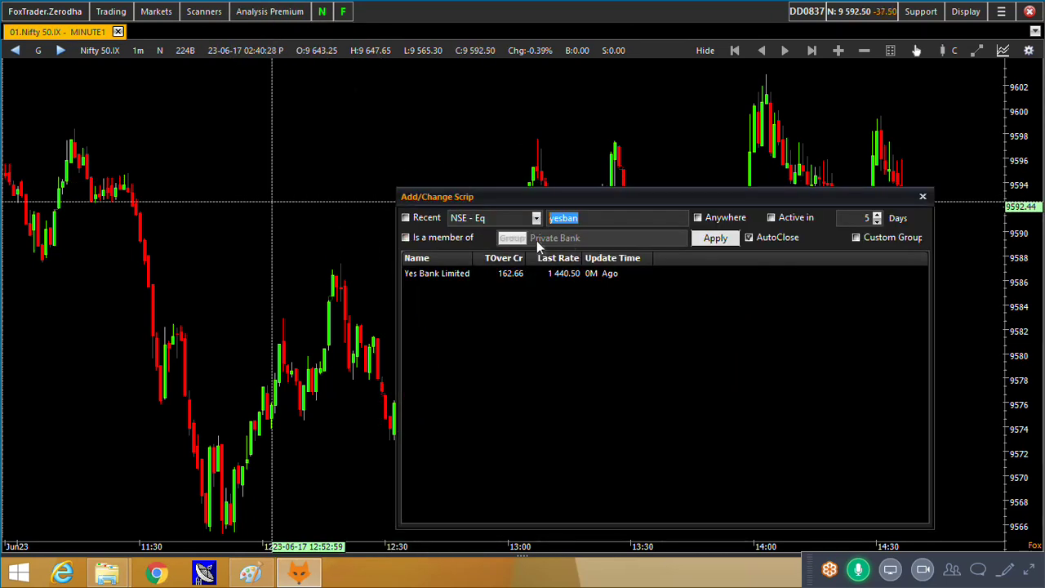
text(sbin)
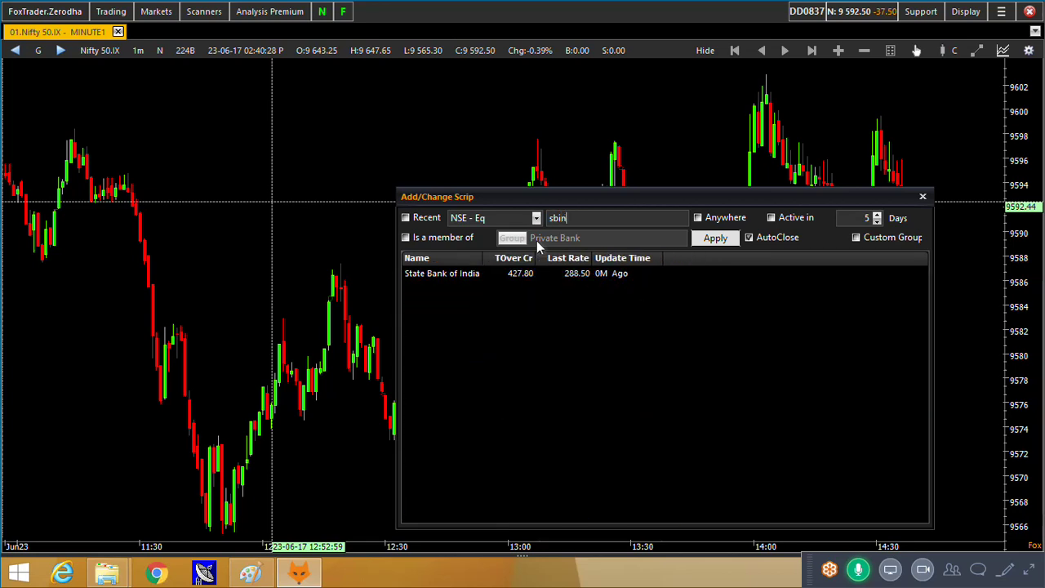
click(449, 274)
double_click(449, 274)
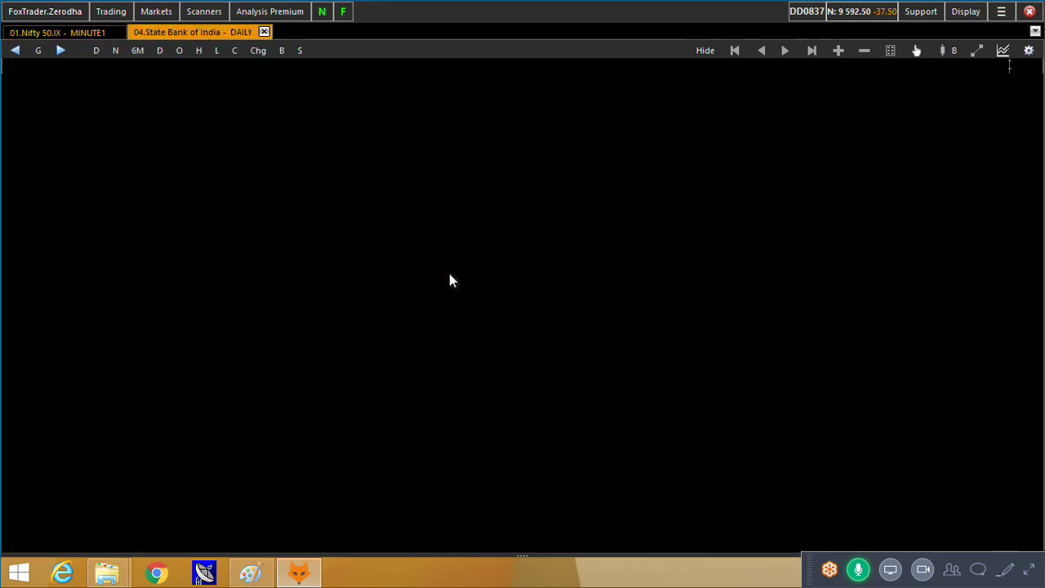
Step: Set the State Bank of India chart's time frame to Minute 5
scroll(564, 283, down, 4)
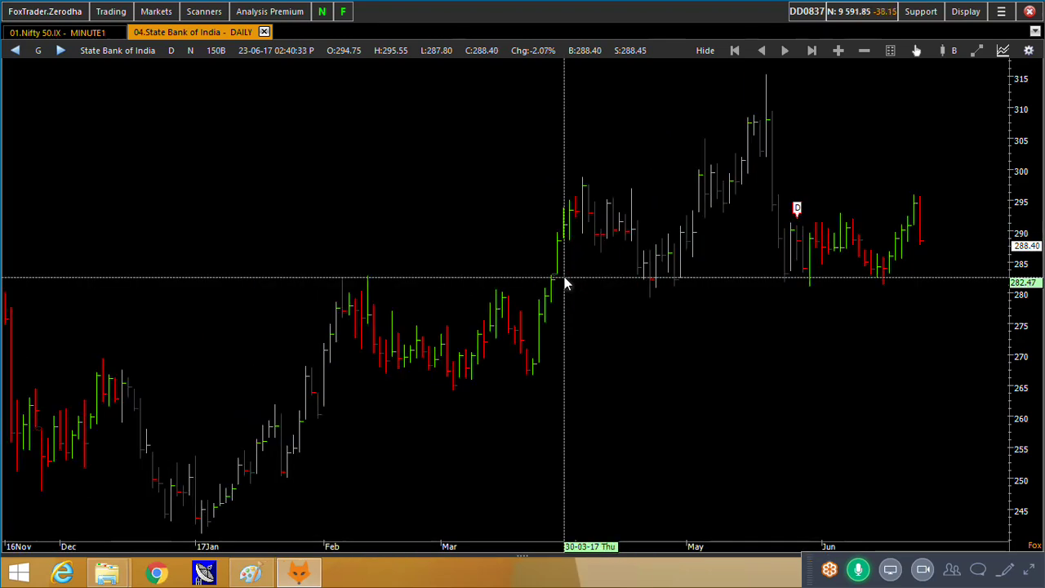
scroll(564, 283, up, 6)
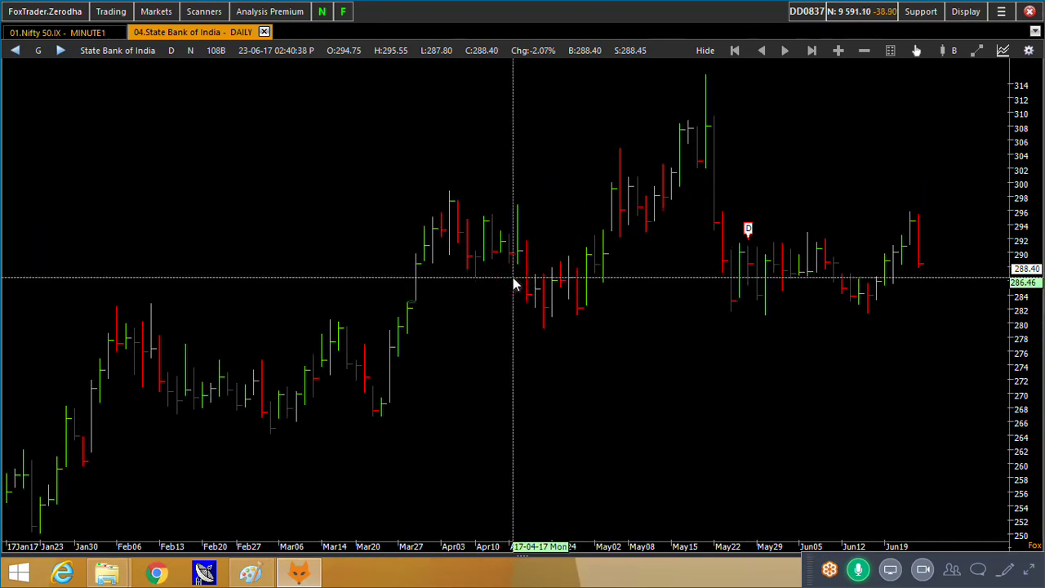
key(1)
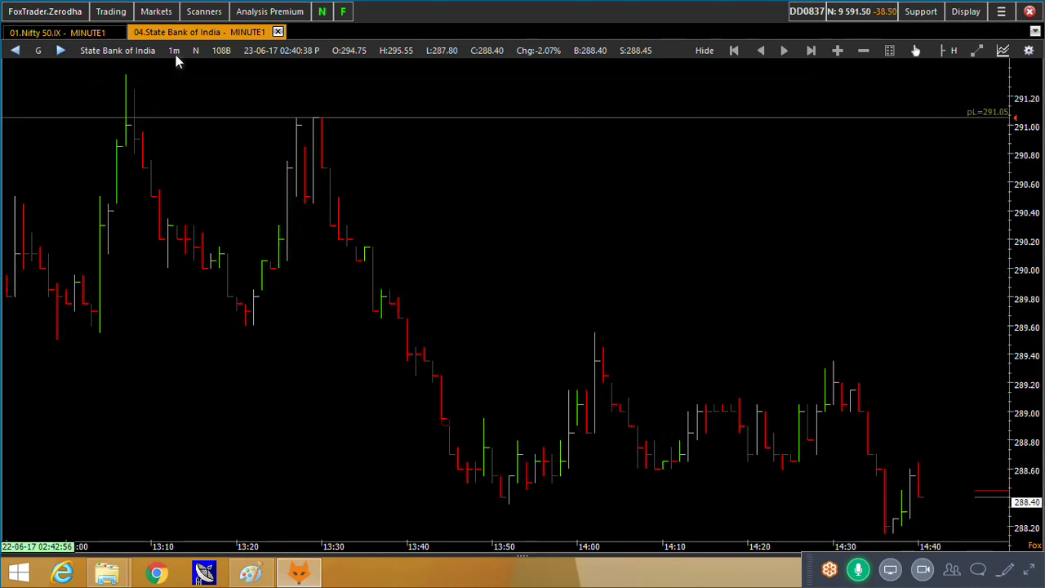
click(174, 51)
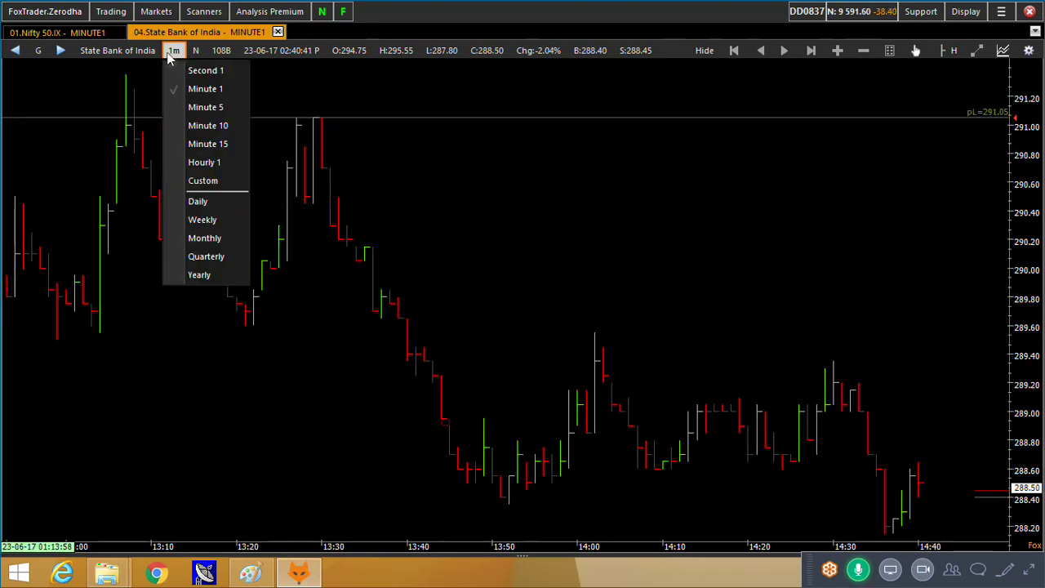
click(206, 109)
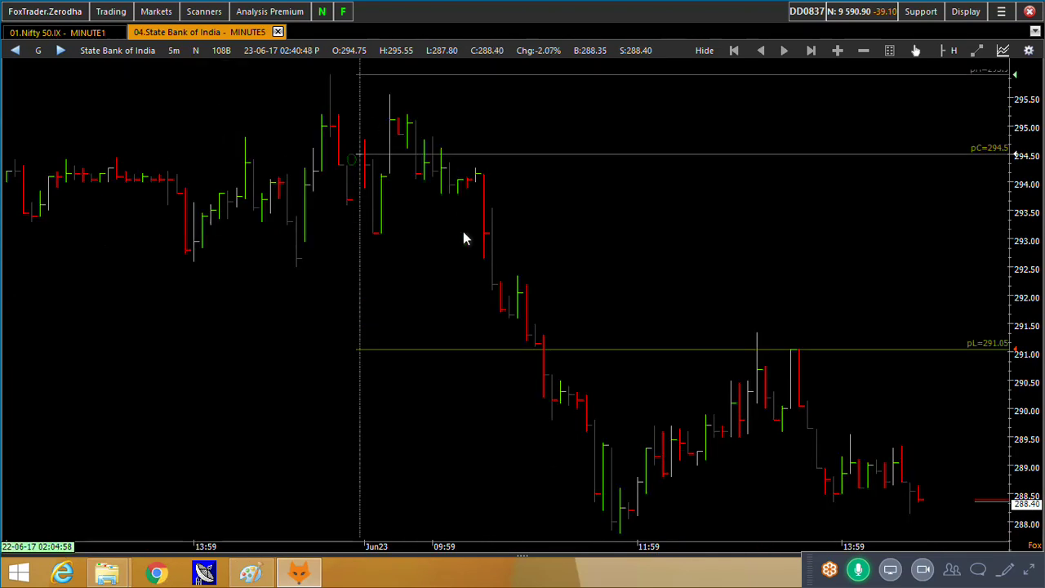
Step: Change the bar type of the State Bank of India chart to Candle
scroll(442, 310, up, 5)
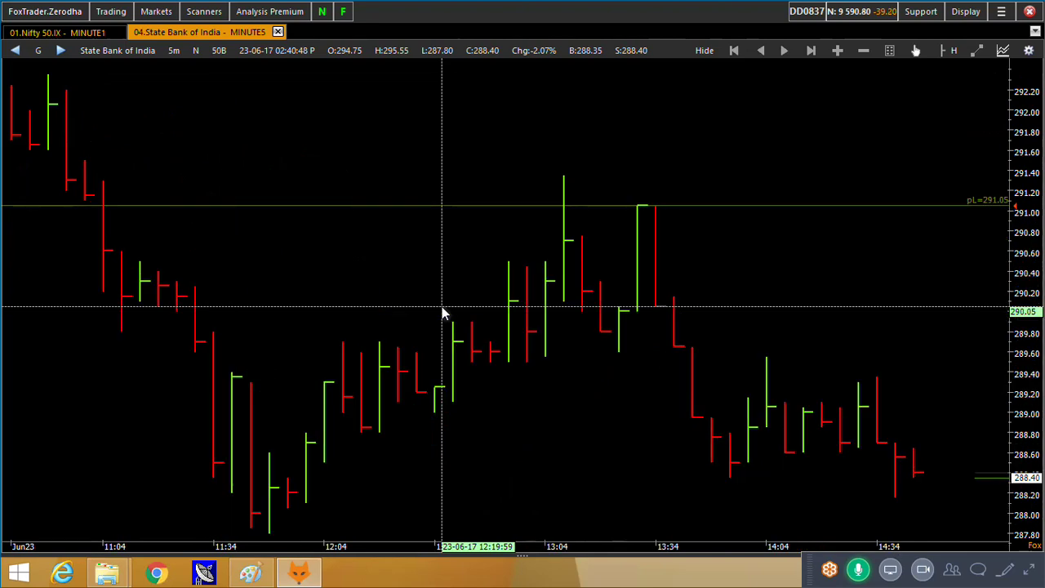
scroll(442, 306, down, 2)
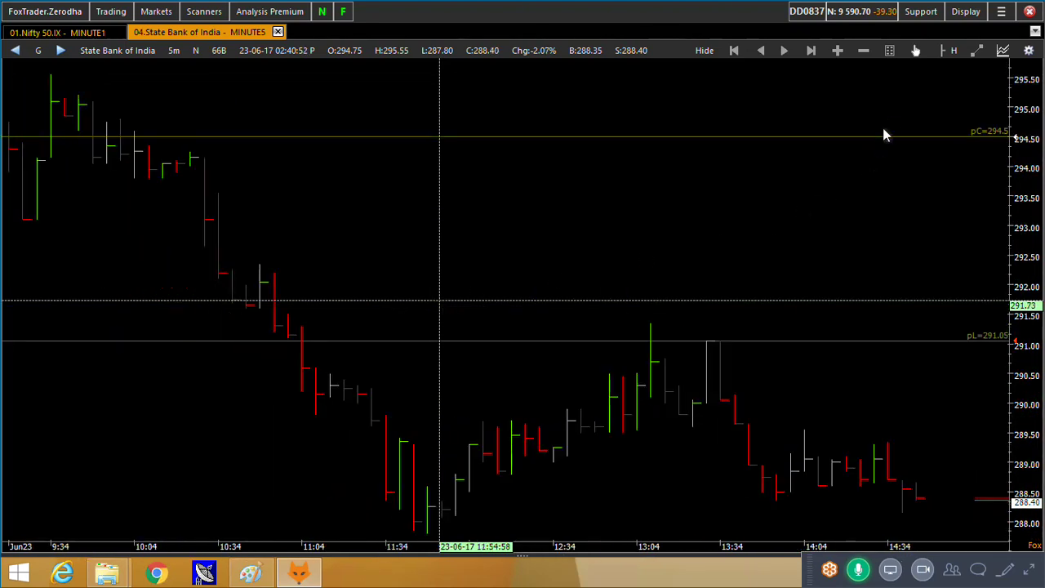
click(947, 51)
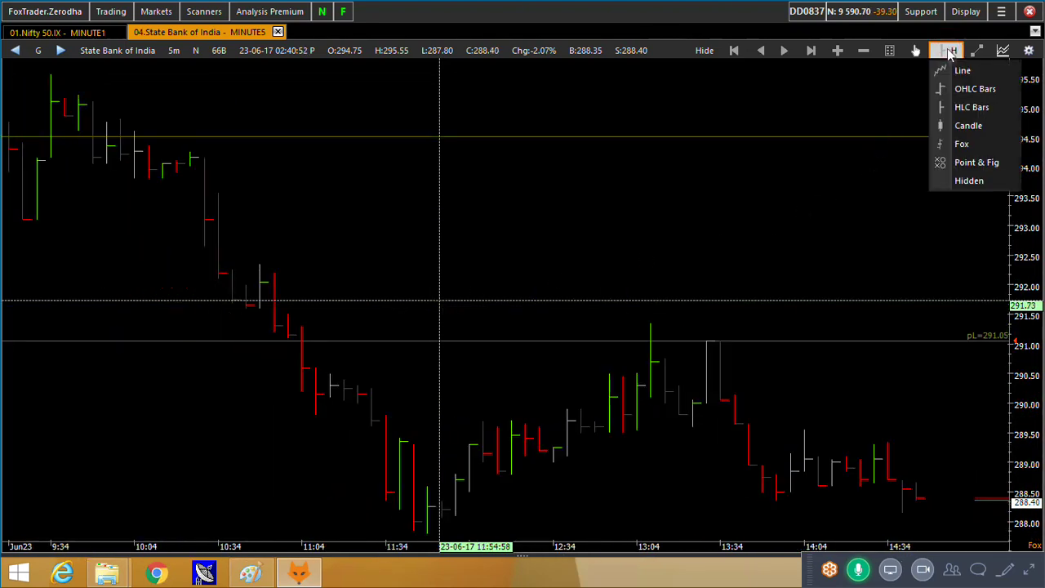
click(945, 126)
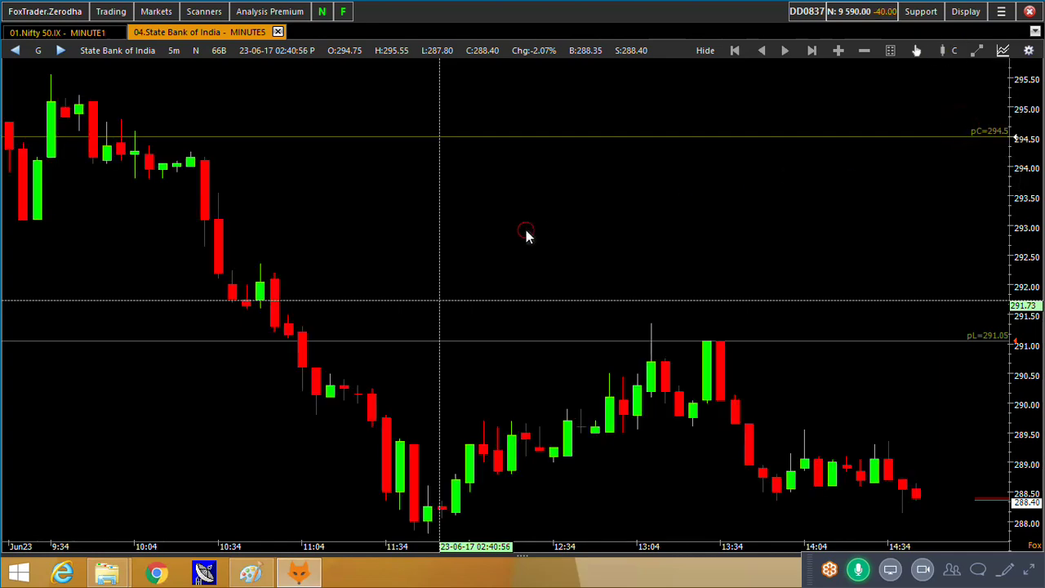
Step: Open the Study Manager for the five-minute State Bank of India chart and bring up the selection of studies to add
scroll(531, 249, down, 1)
scroll(532, 249, down, 5)
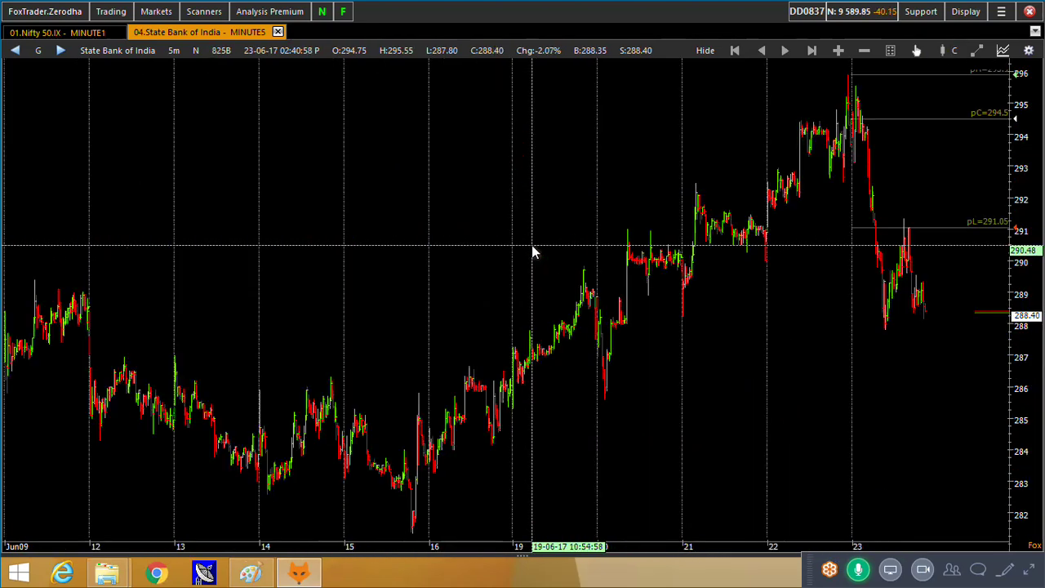
scroll(522, 253, up, 1)
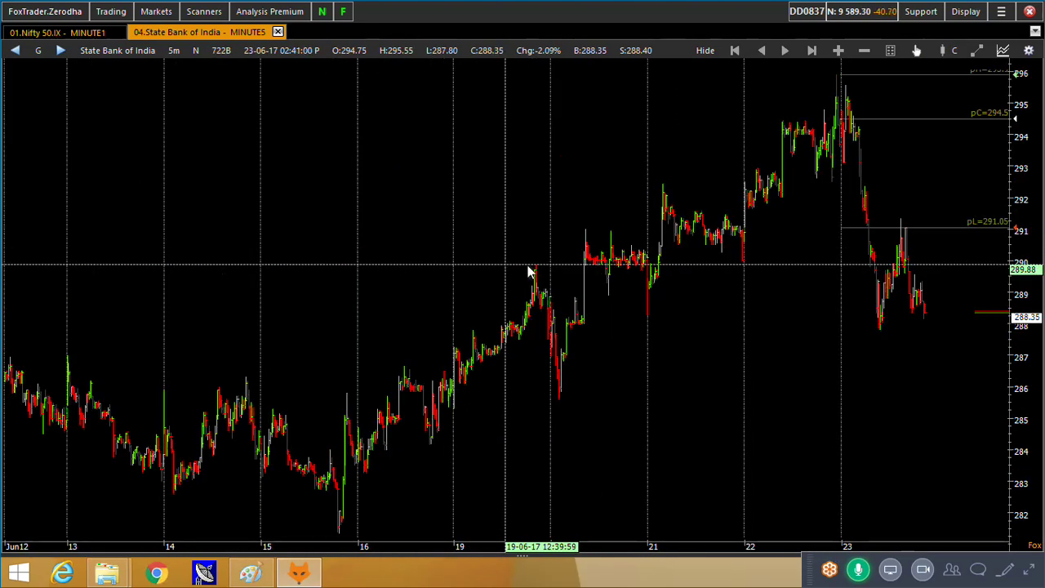
scroll(528, 273, up, 2)
scroll(527, 272, up, 4)
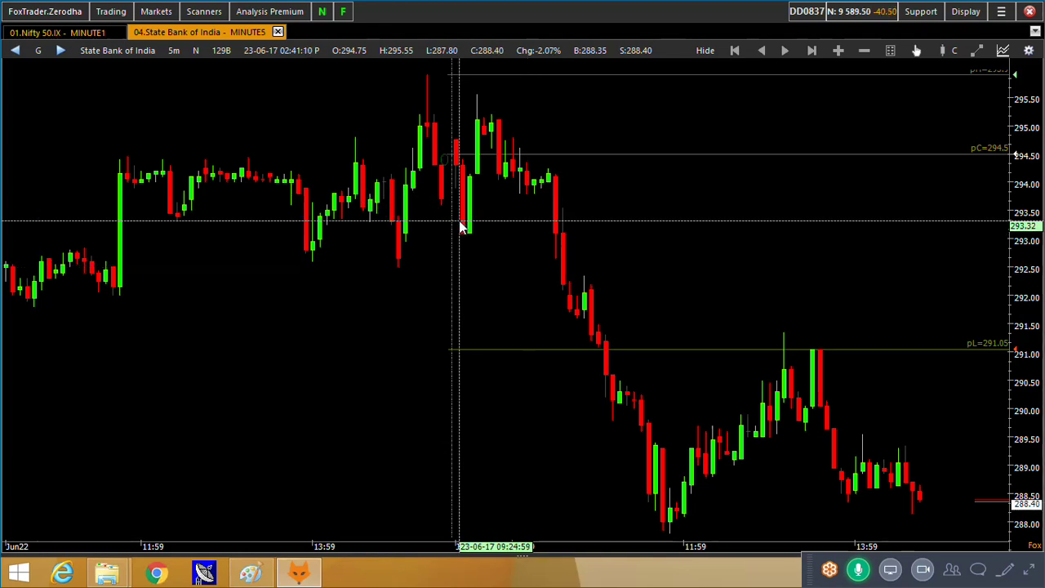
right_click(444, 158)
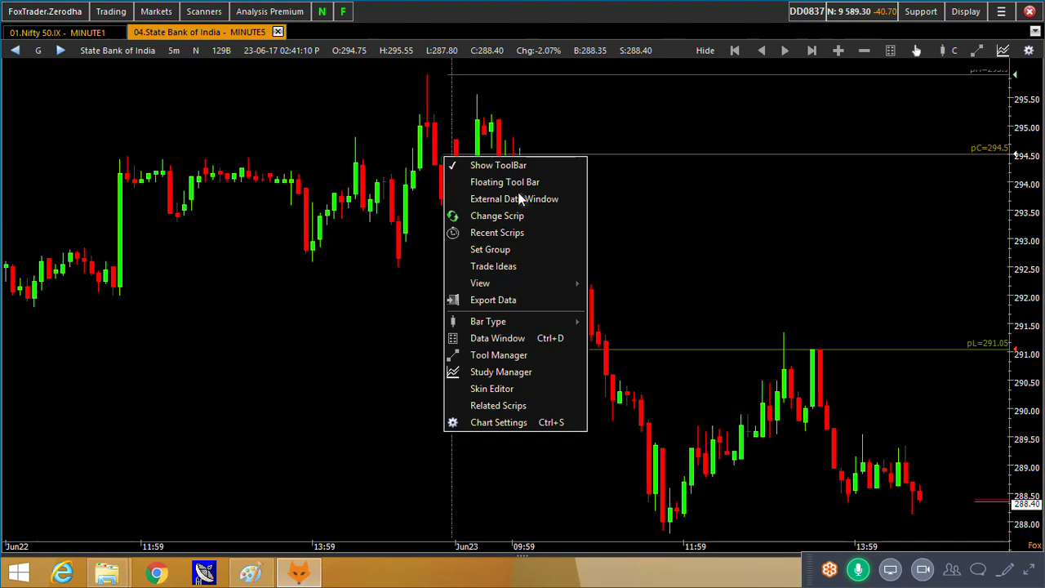
click(496, 371)
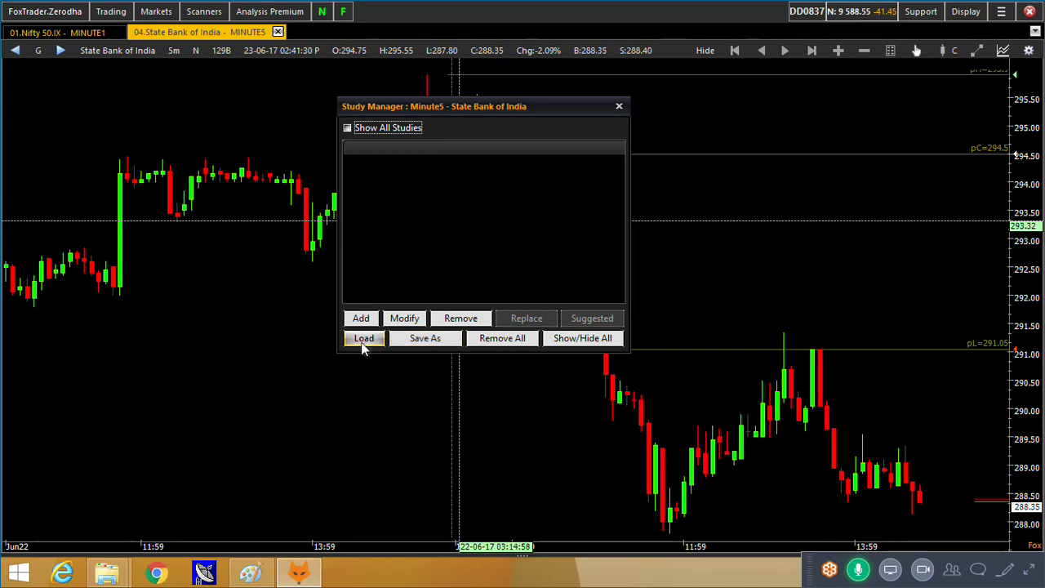
click(357, 318)
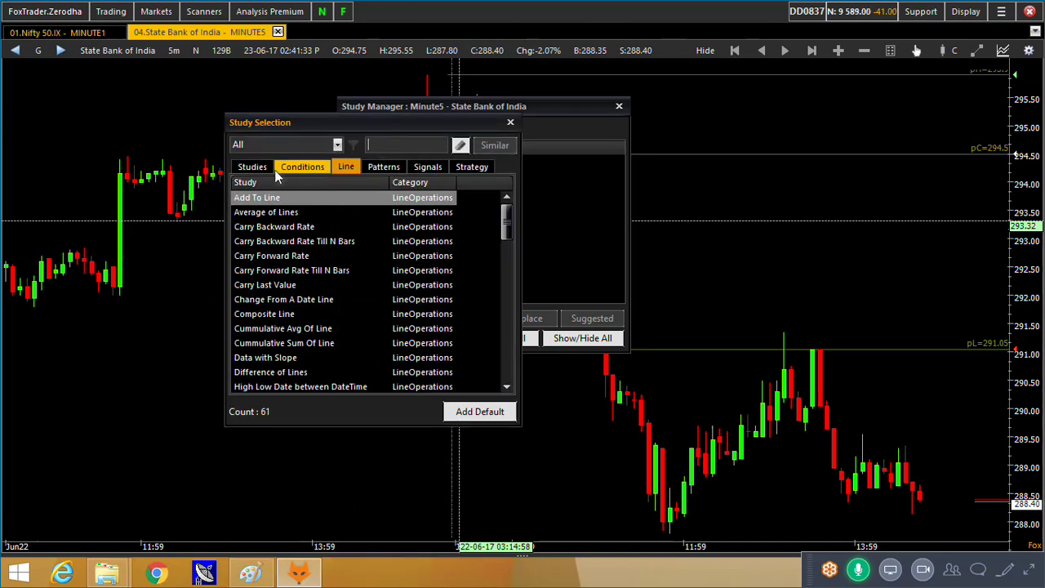
Step: Examine the indicators offered in the Studies category, including Accumulation Swing Index and ActiveFutures - Volume
click(250, 170)
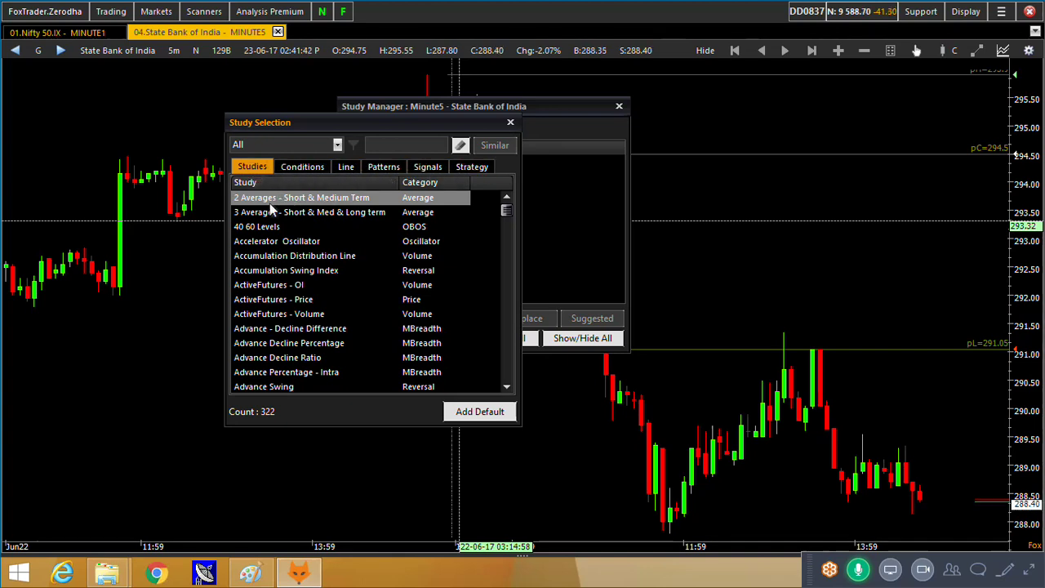
click(282, 275)
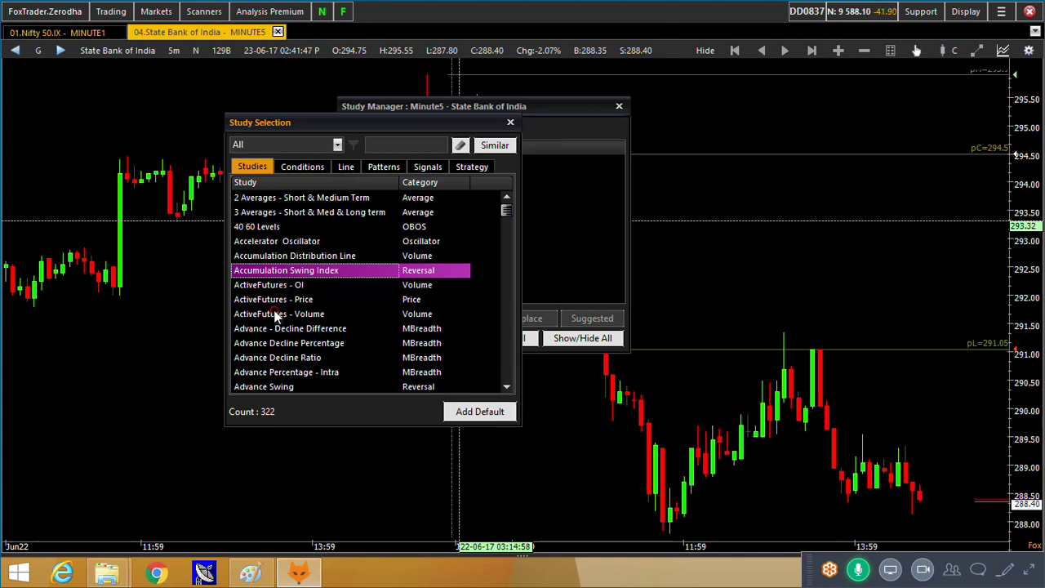
click(278, 313)
scroll(278, 313, down, 3)
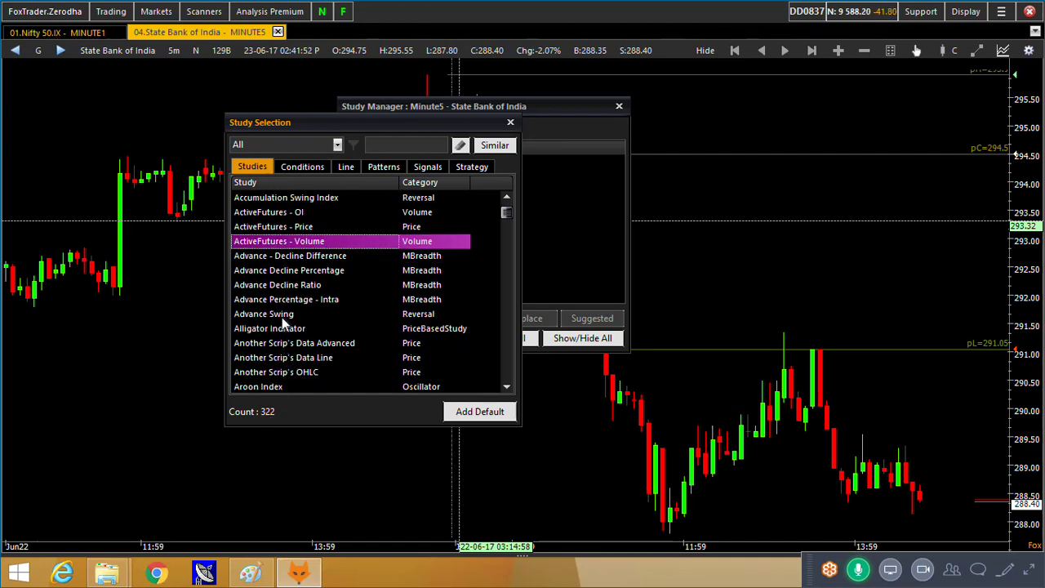
Step: Examine the Line operations and the full Patterns list, from the candle and P & F patterns through the swing patterns
click(346, 168)
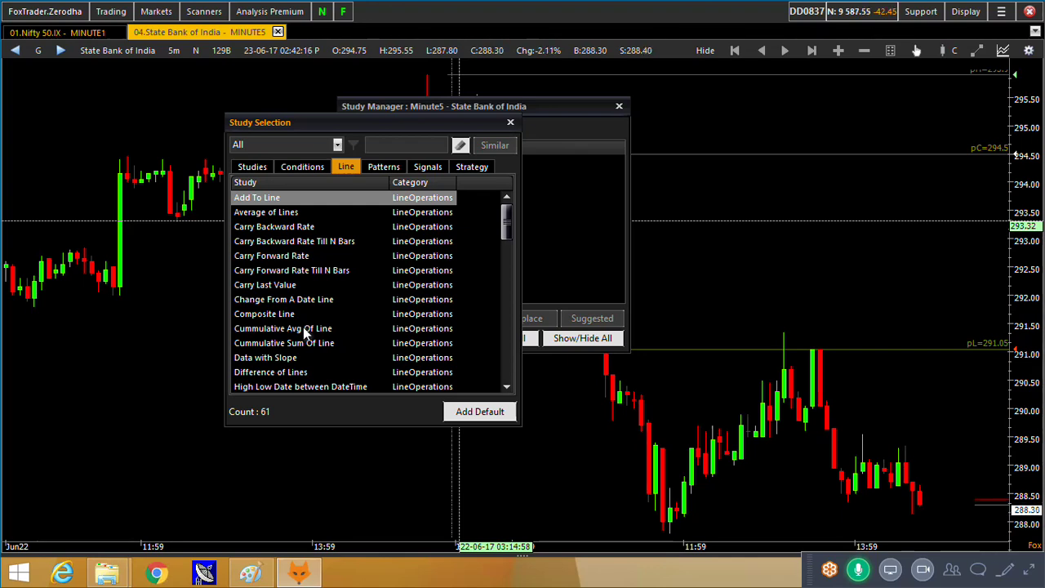
click(376, 169)
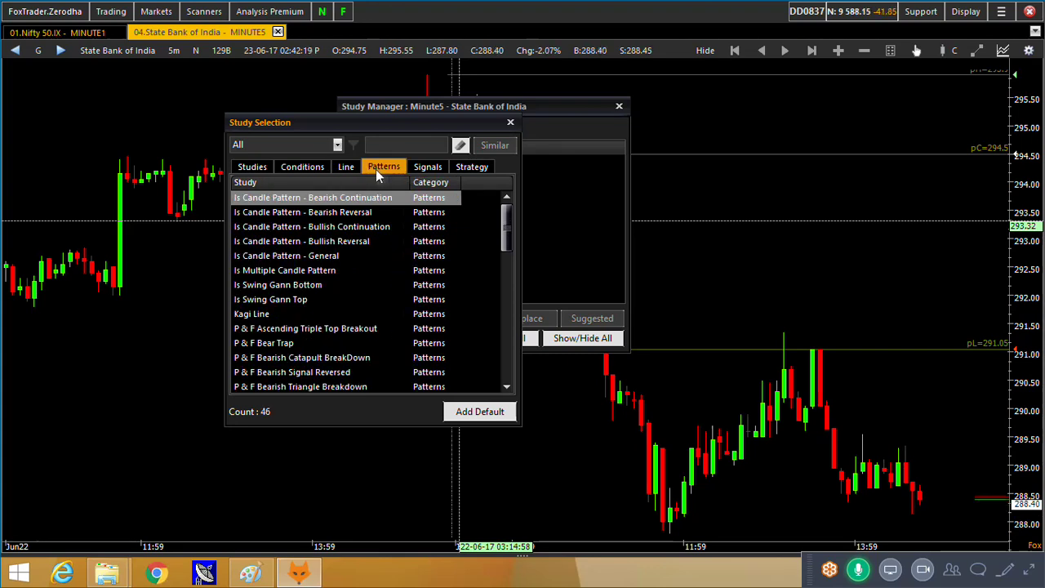
click(287, 214)
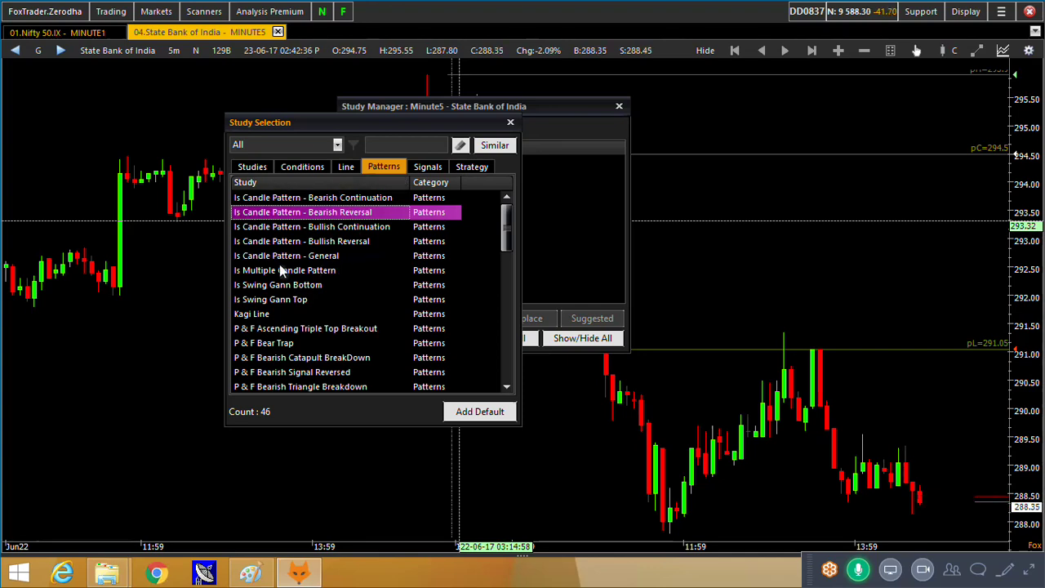
click(310, 329)
scroll(310, 335, down, 7)
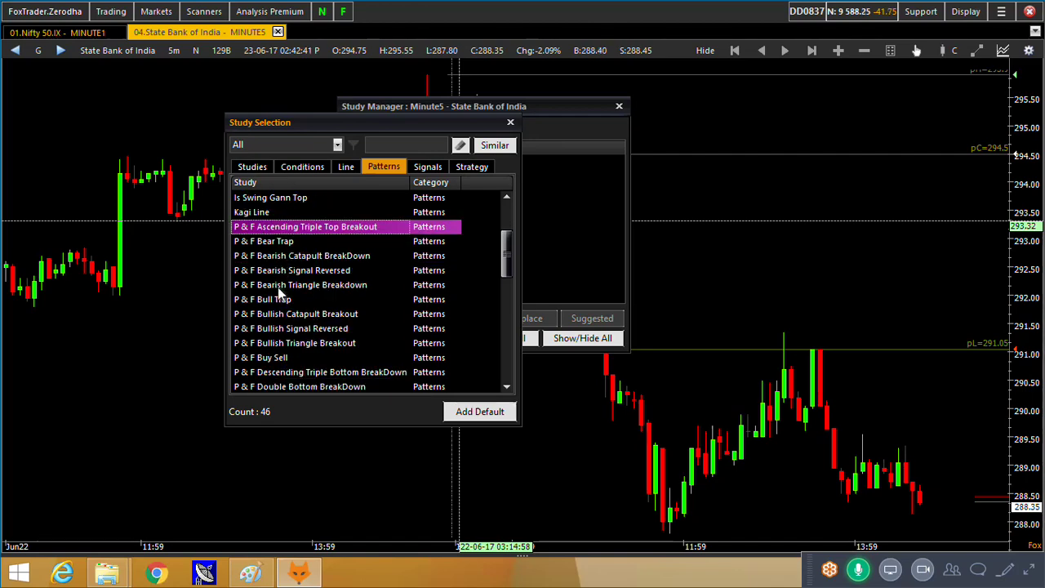
scroll(282, 300, down, 10)
scroll(282, 300, down, 16)
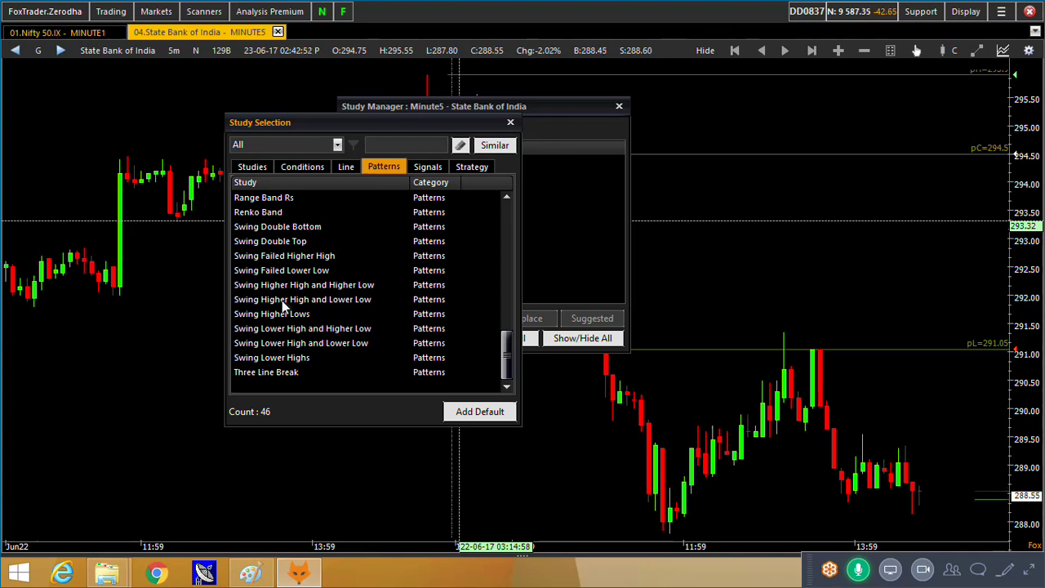
click(279, 262)
click(278, 276)
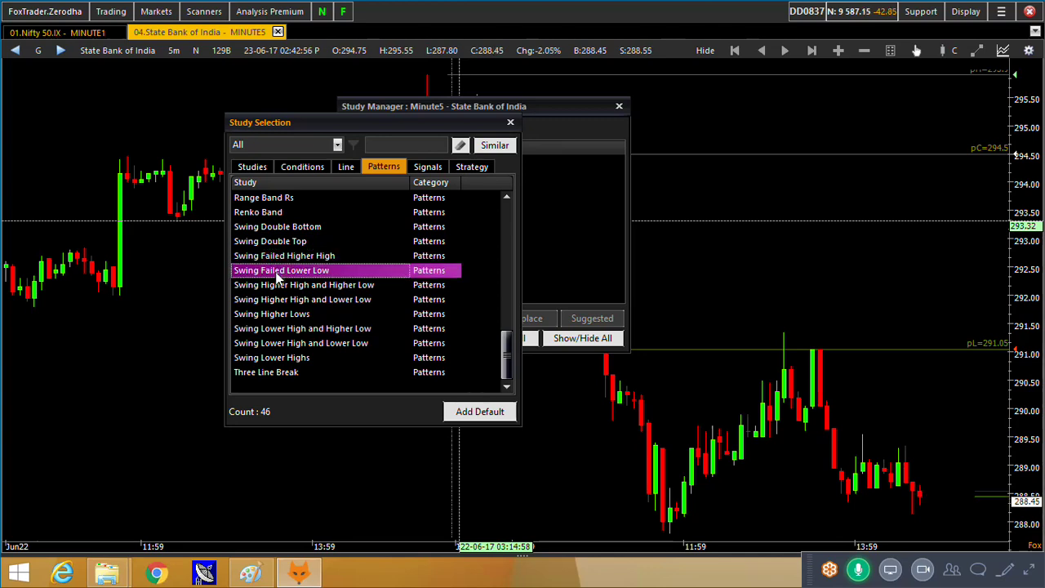
Step: Examine the studies in the Signals category, including the ANDing and ORing signals and Signal Average Crossover
click(429, 166)
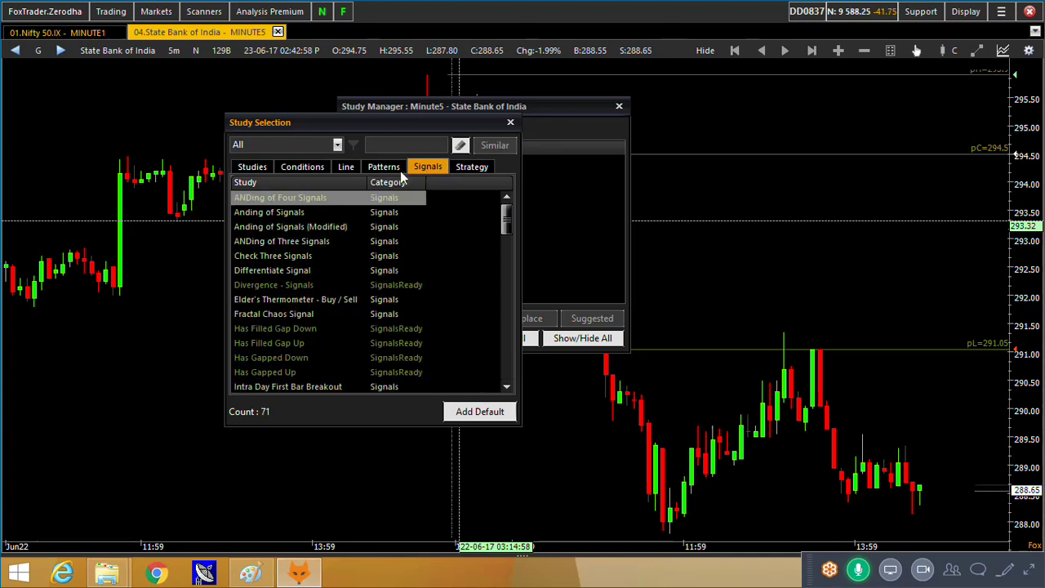
click(292, 282)
scroll(290, 295, down, 7)
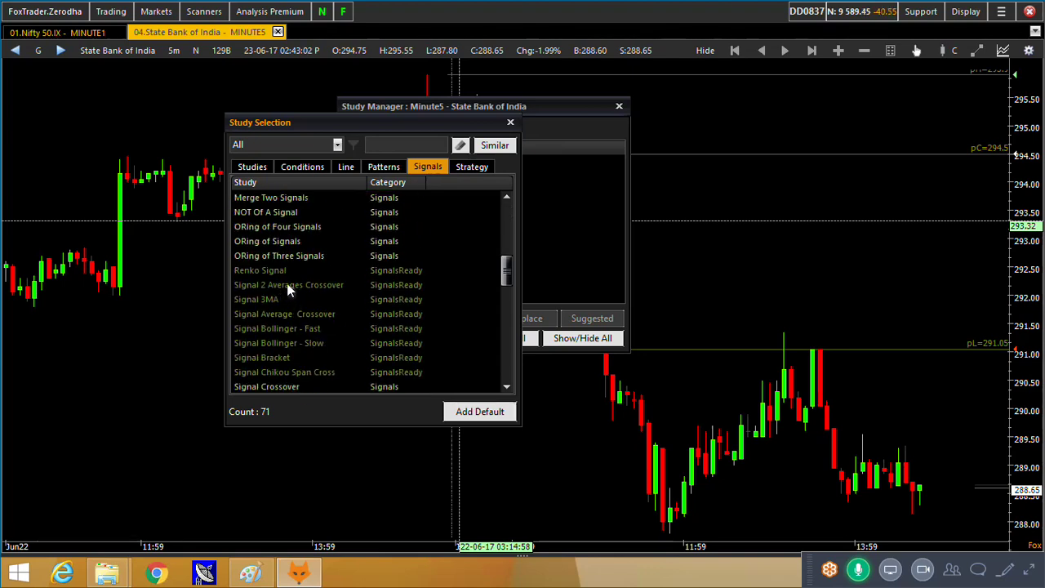
click(288, 285)
click(284, 315)
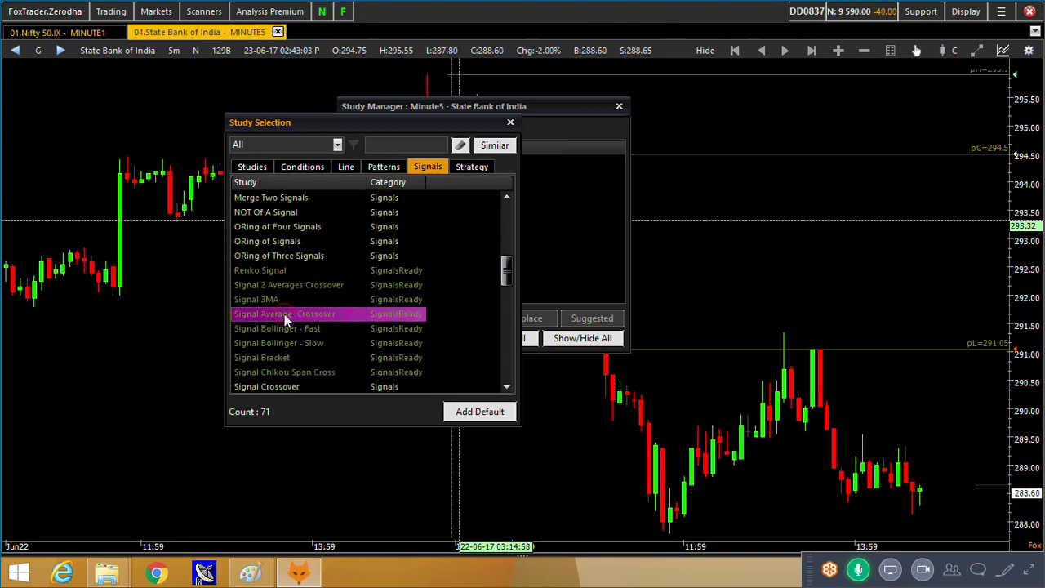
scroll(284, 314, down, 2)
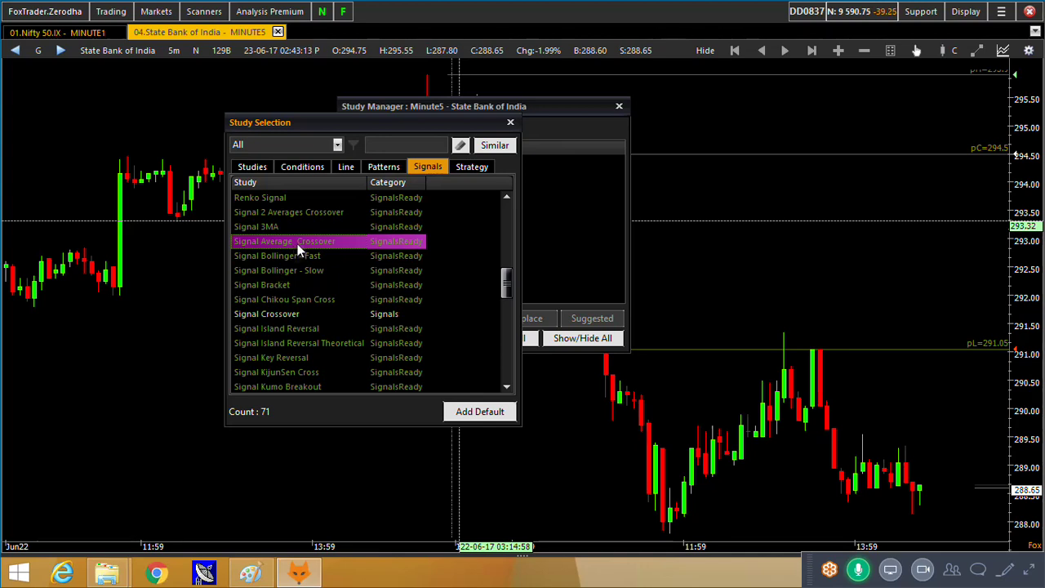
Step: Examine the full Strategy category, from the back testing and condition execution studies through the stop loss and signal analysis entries
click(469, 167)
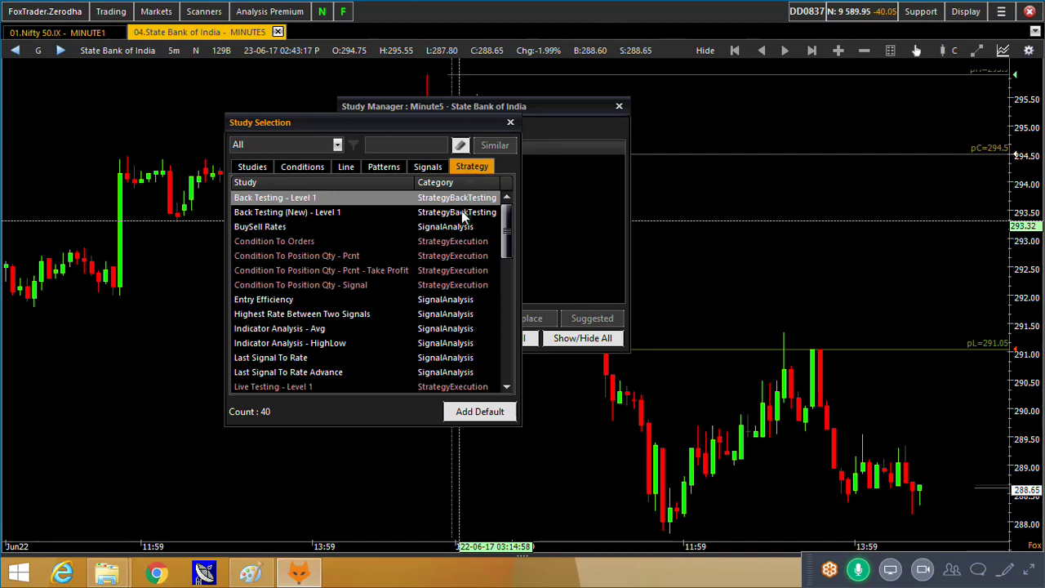
click(310, 256)
scroll(304, 272, down, 2)
scroll(304, 277, down, 3)
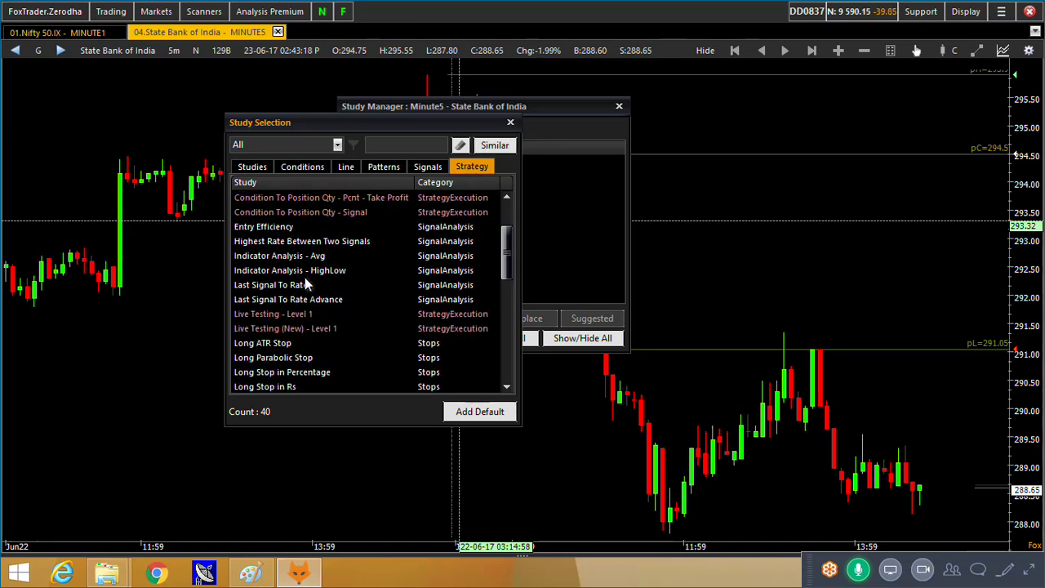
scroll(305, 277, down, 5)
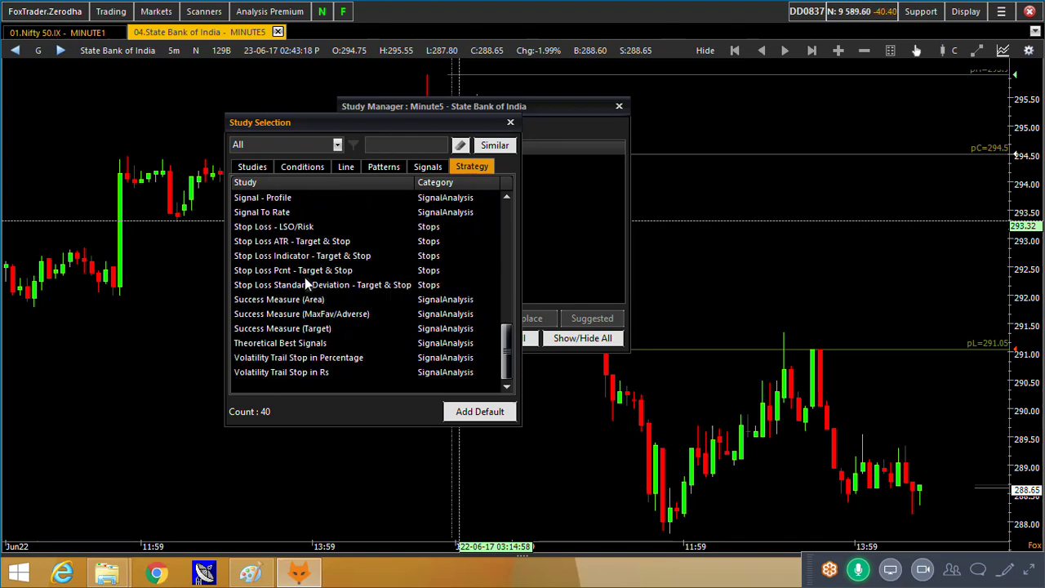
scroll(305, 277, up, 5)
scroll(304, 276, up, 4)
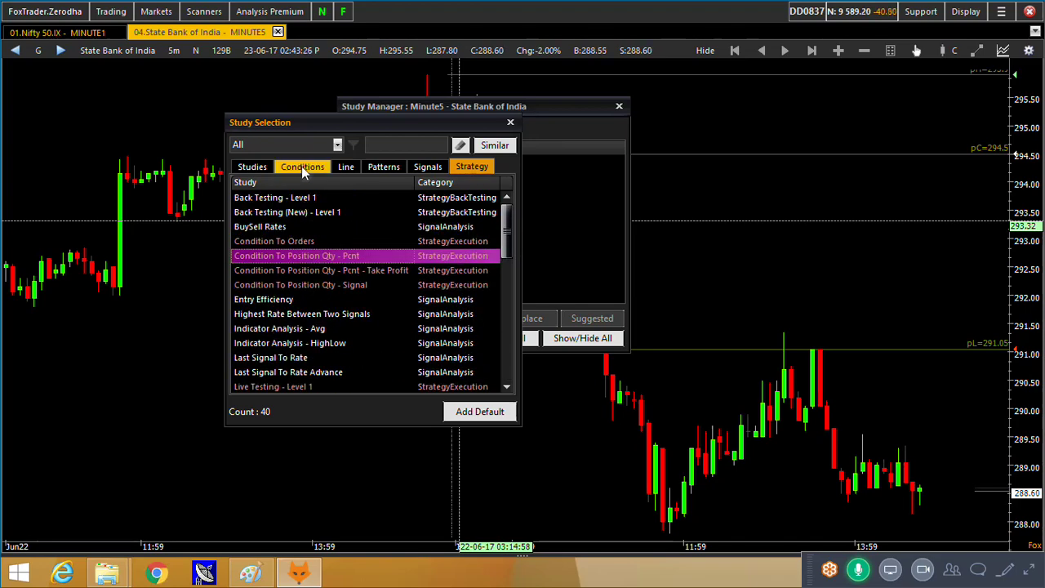
Step: Find Condition 2 Averages Crossover in the Conditions category and open its parameters for adding to the chart
click(301, 166)
click(314, 245)
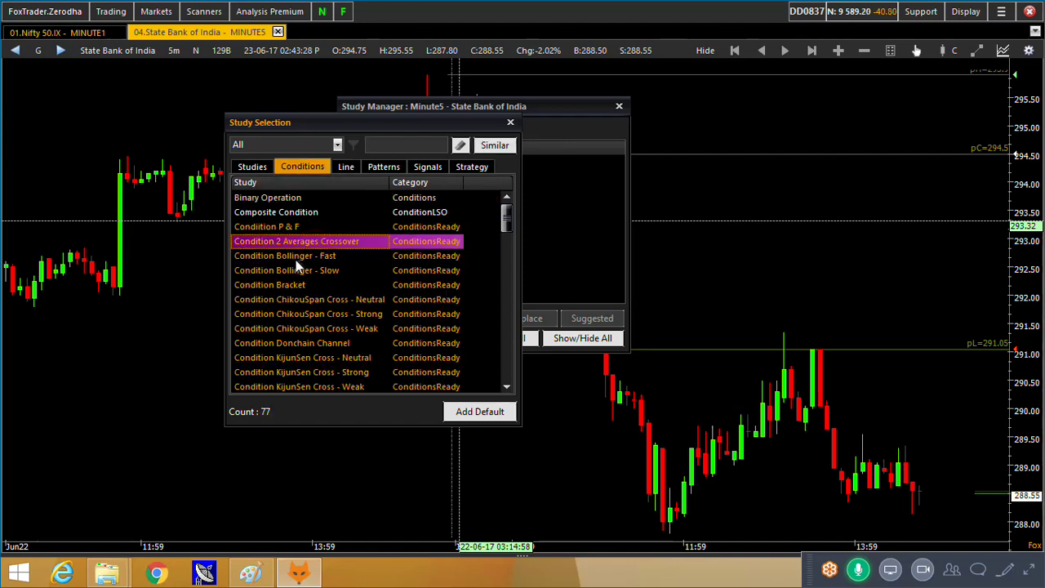
click(293, 259)
click(296, 242)
click(295, 258)
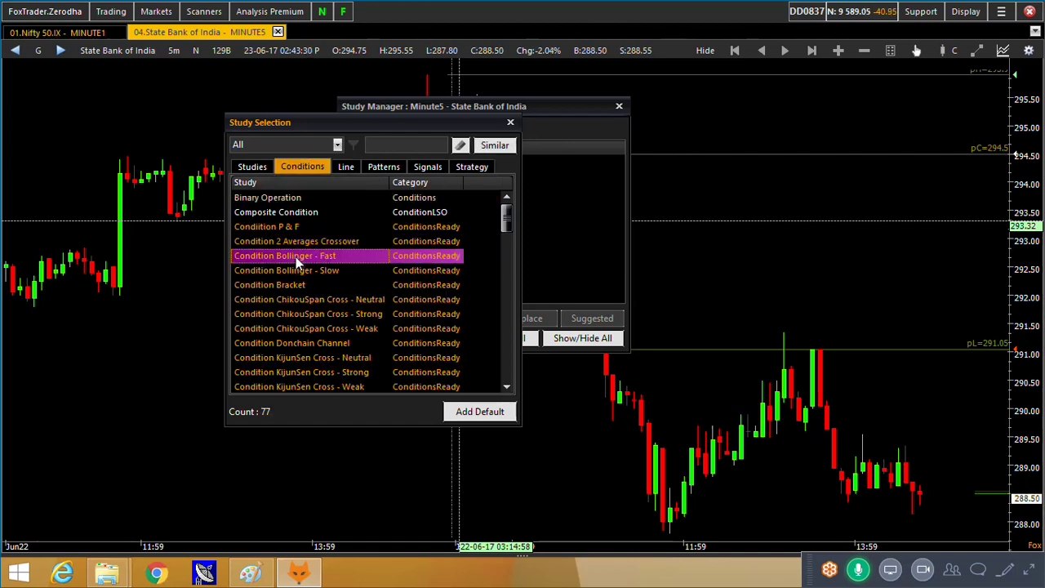
click(280, 286)
click(294, 243)
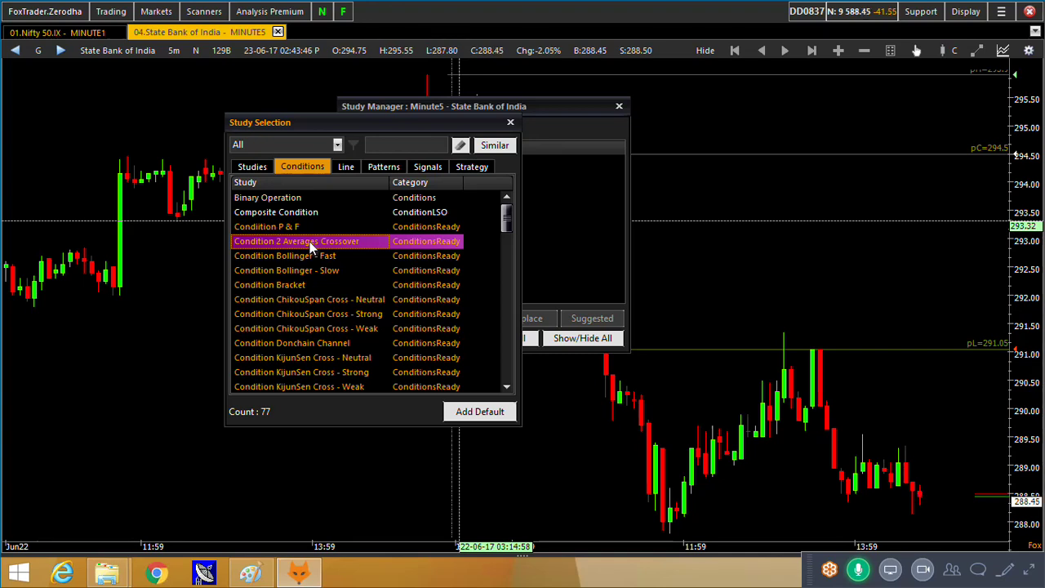
double_click(303, 242)
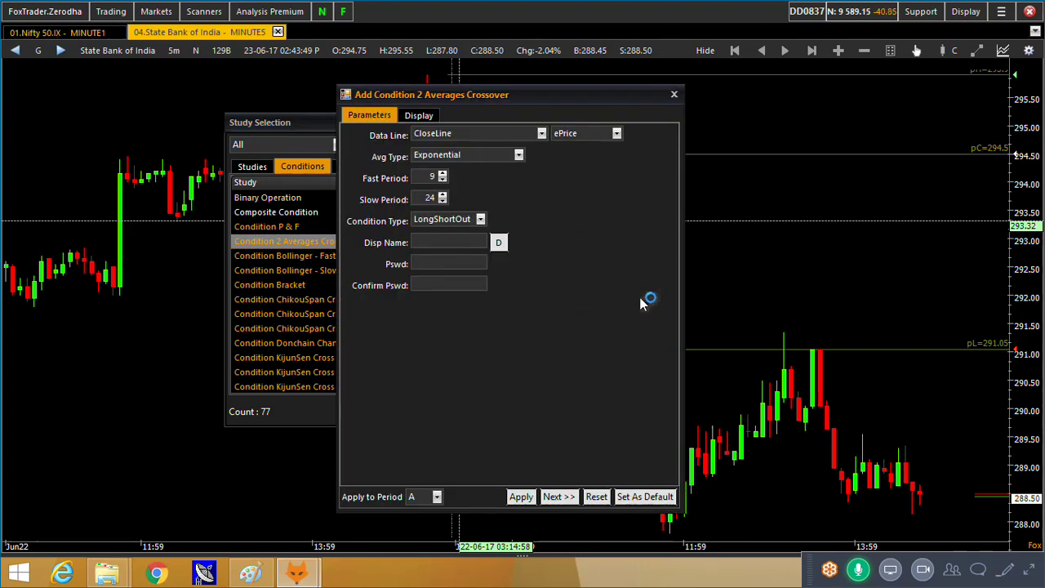
Step: Set the crossover's fast period to 2 and slow period to 4, fill in the default display name, and apply the condition to the chart
double_click(431, 177)
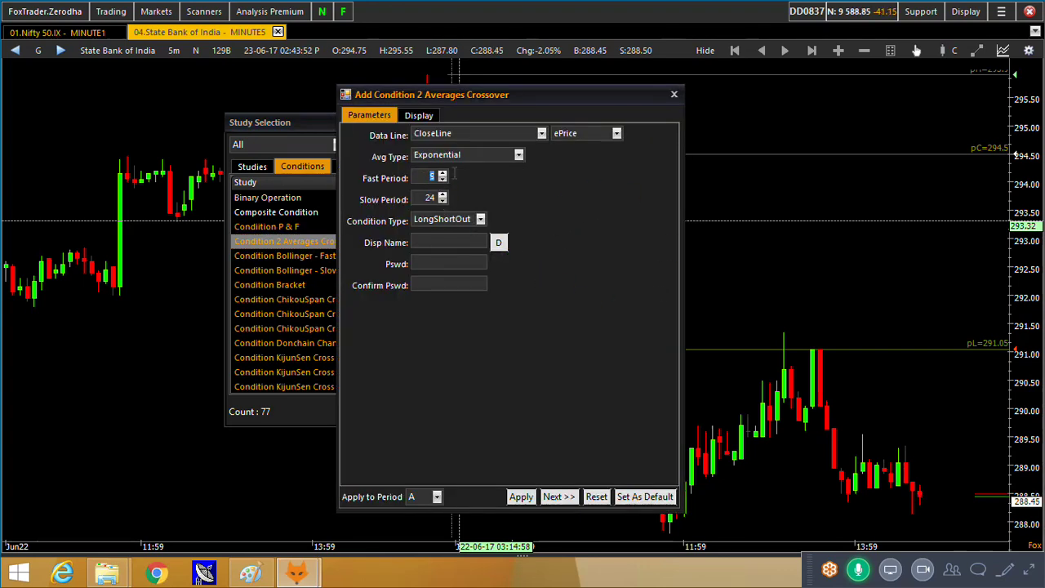
text(2)
key(Tab)
text(4)
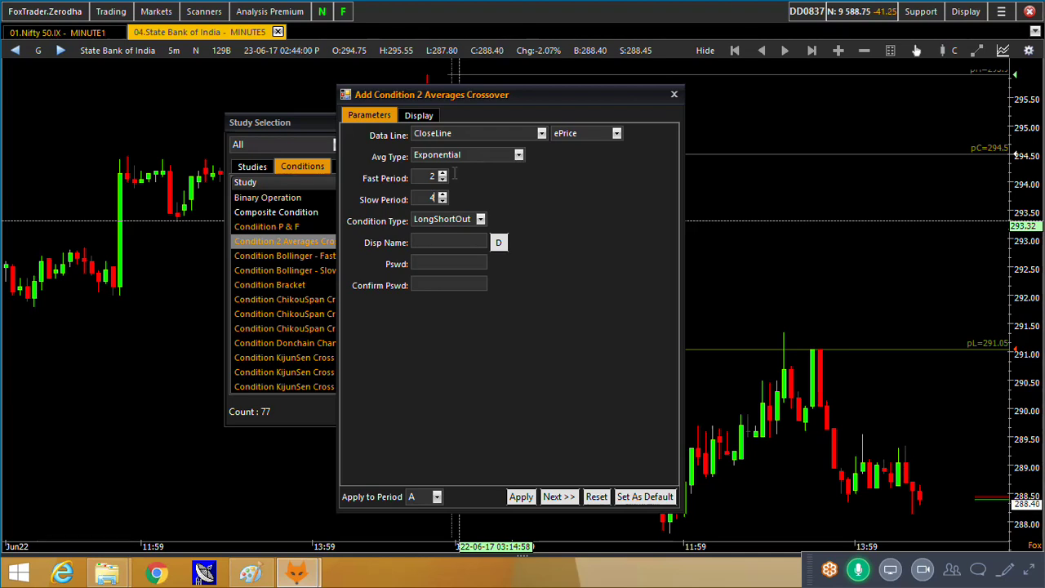
click(498, 244)
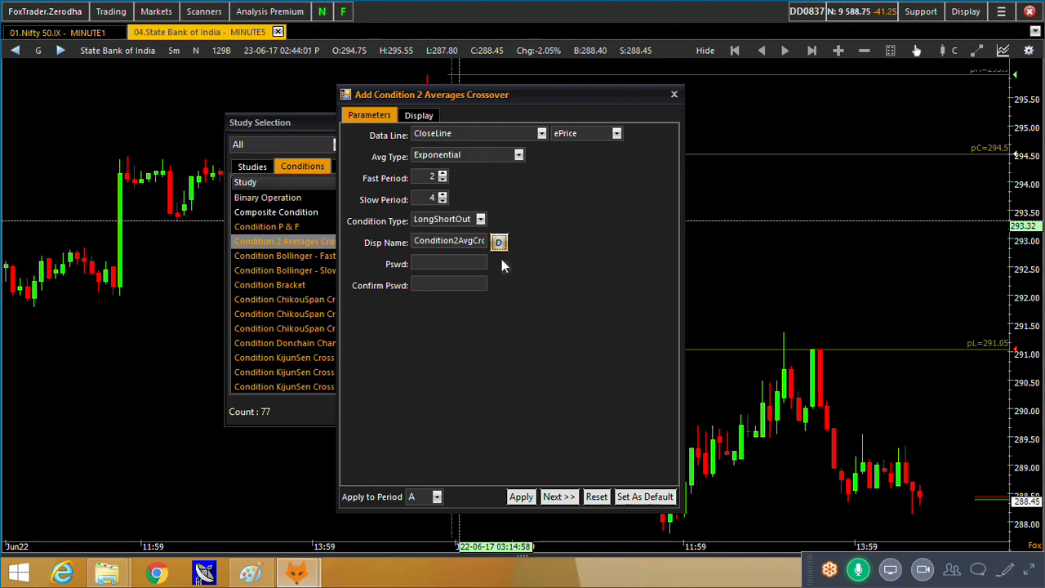
double_click(424, 242)
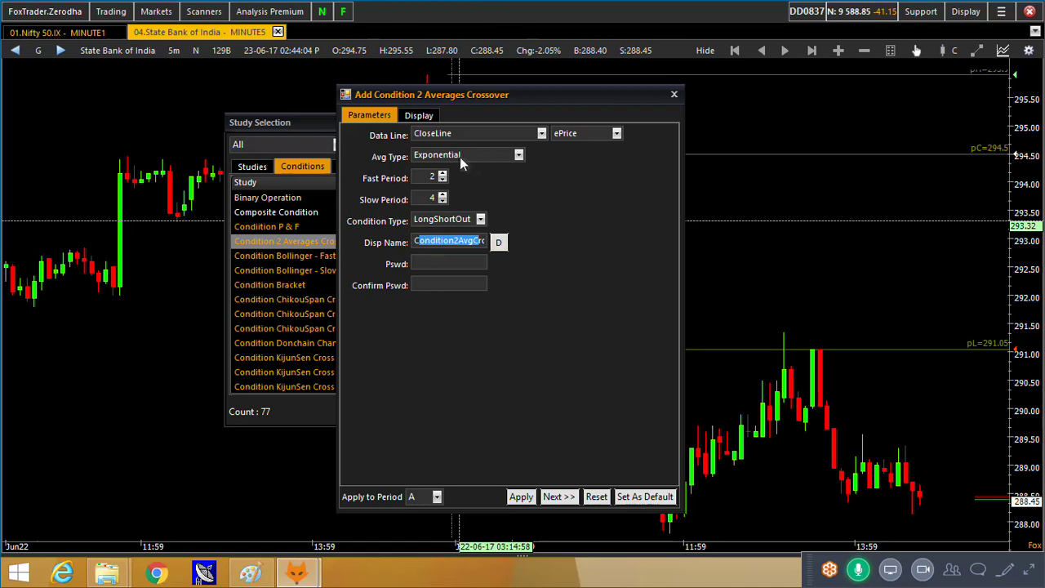
click(520, 497)
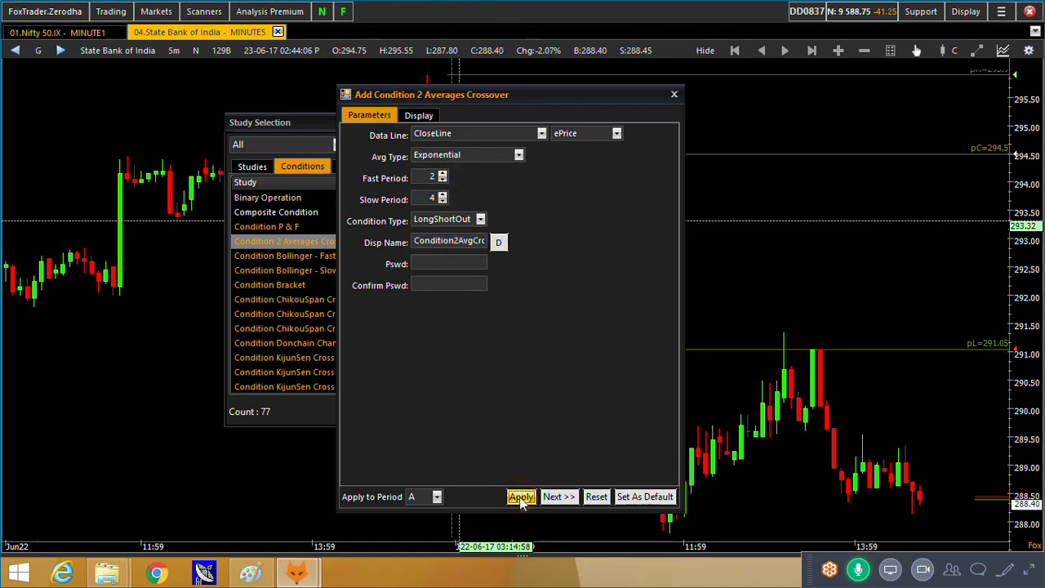
click(618, 108)
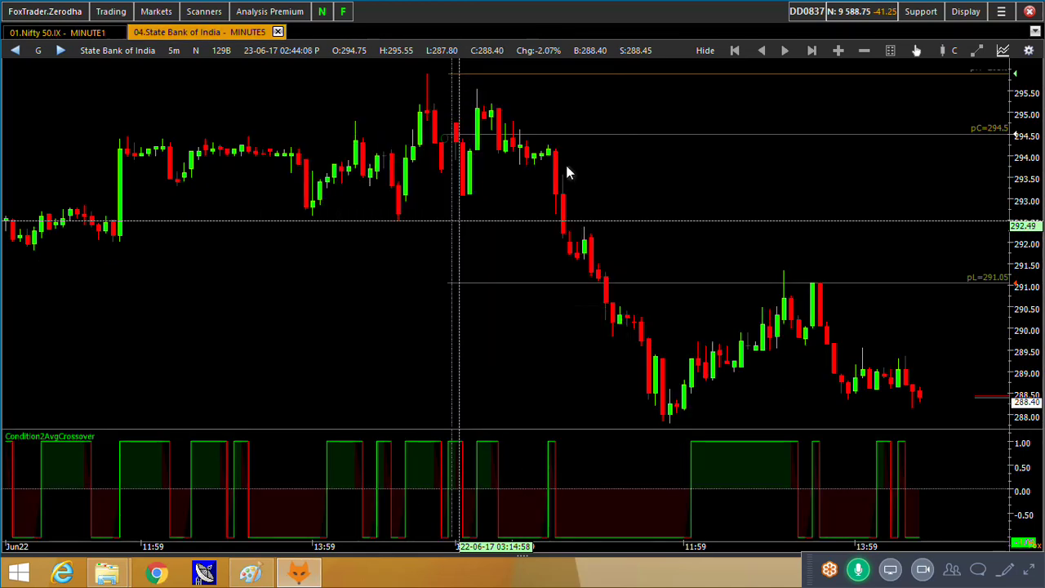
Step: Examine how the long and short phases of Condition2AvgCrossover line up with the State Bank of India candles
scroll(346, 351, up, 5)
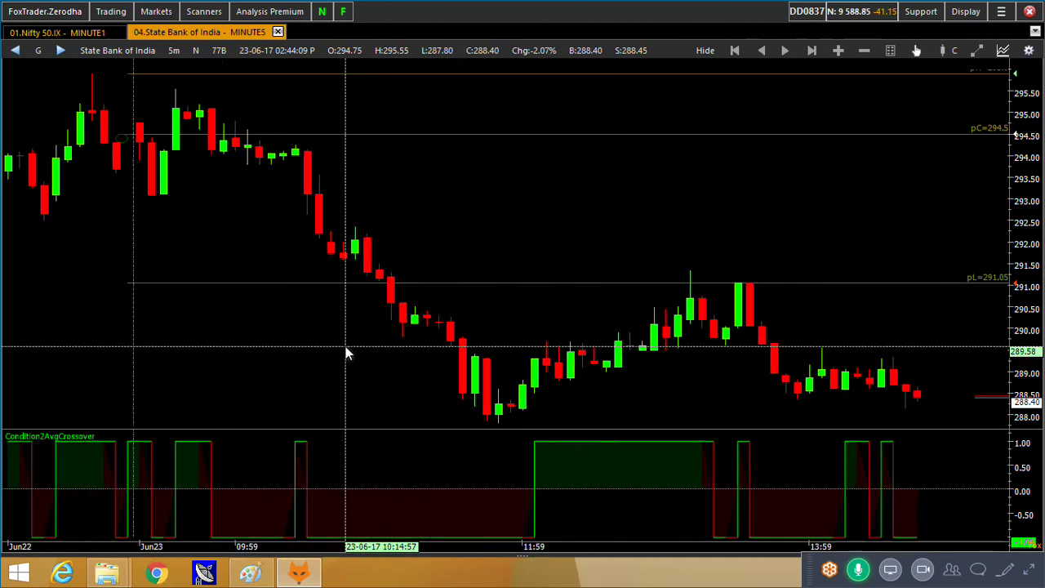
scroll(345, 351, down, 2)
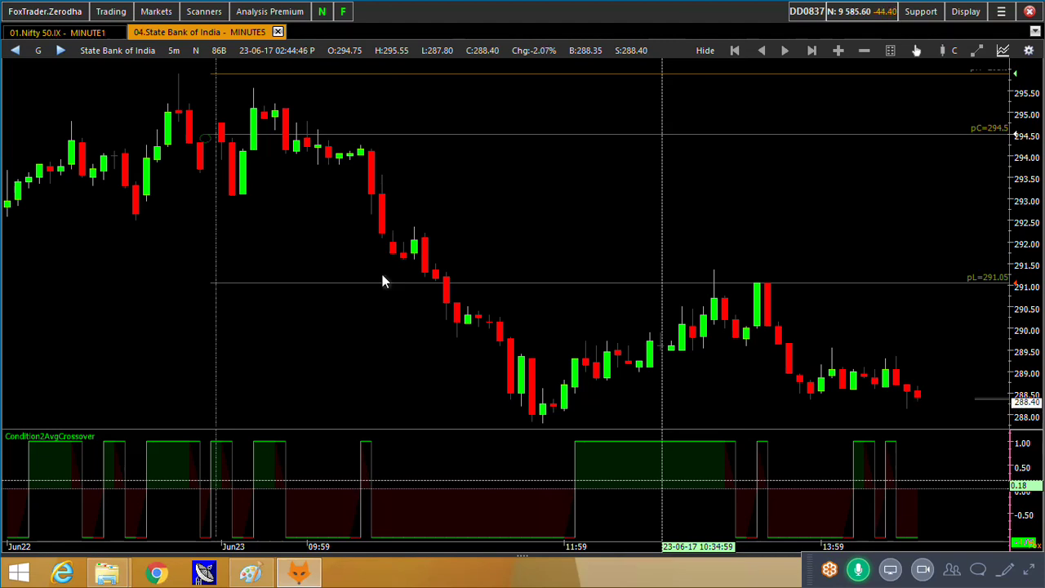
scroll(375, 314, up, 3)
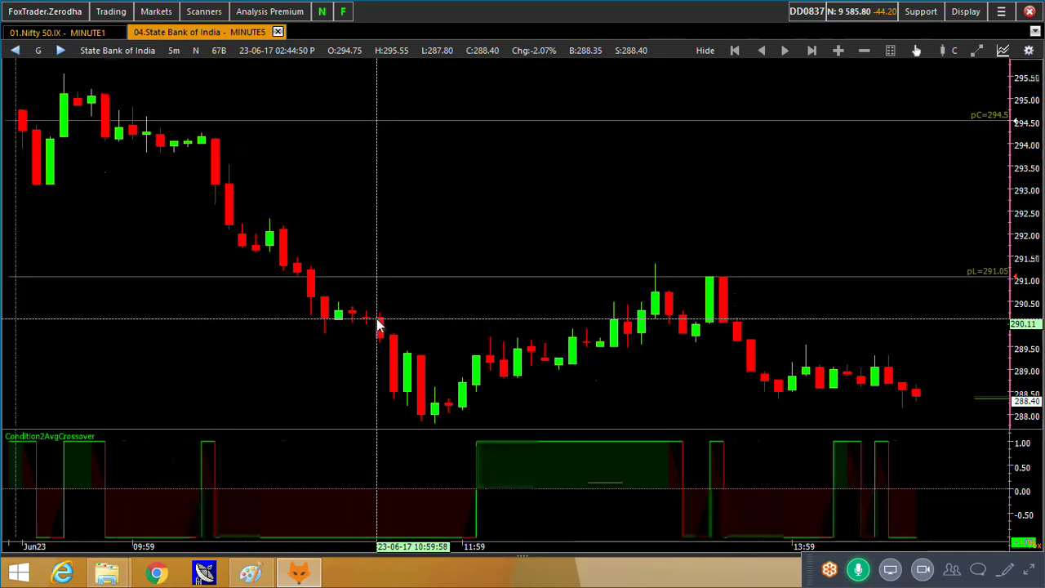
scroll(377, 324, down, 4)
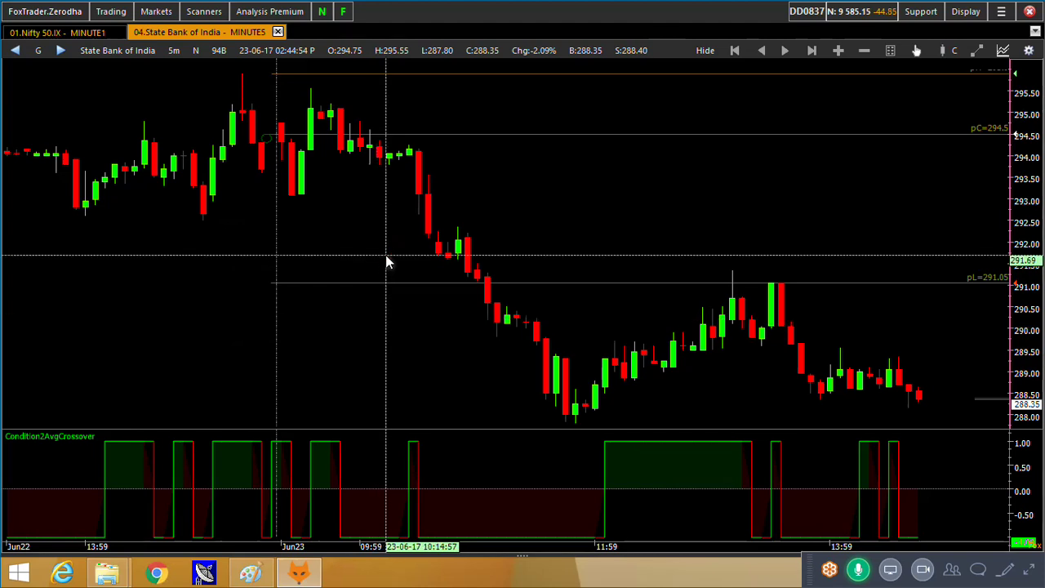
Step: Filter the Strategy studies by "condi" and start adding the Condition To Orders study to the chart
key(ctrl+i)
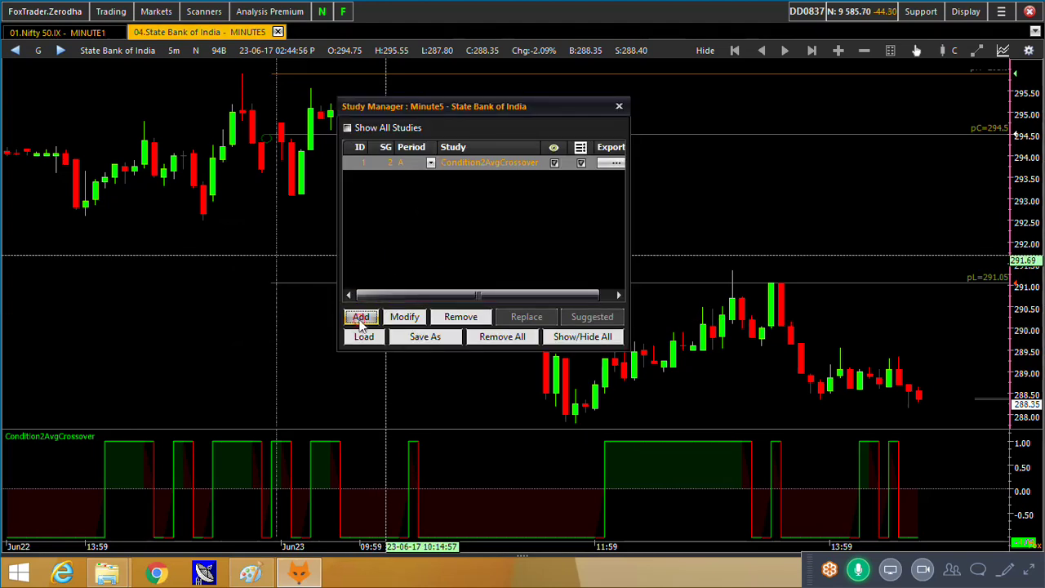
click(361, 315)
click(472, 168)
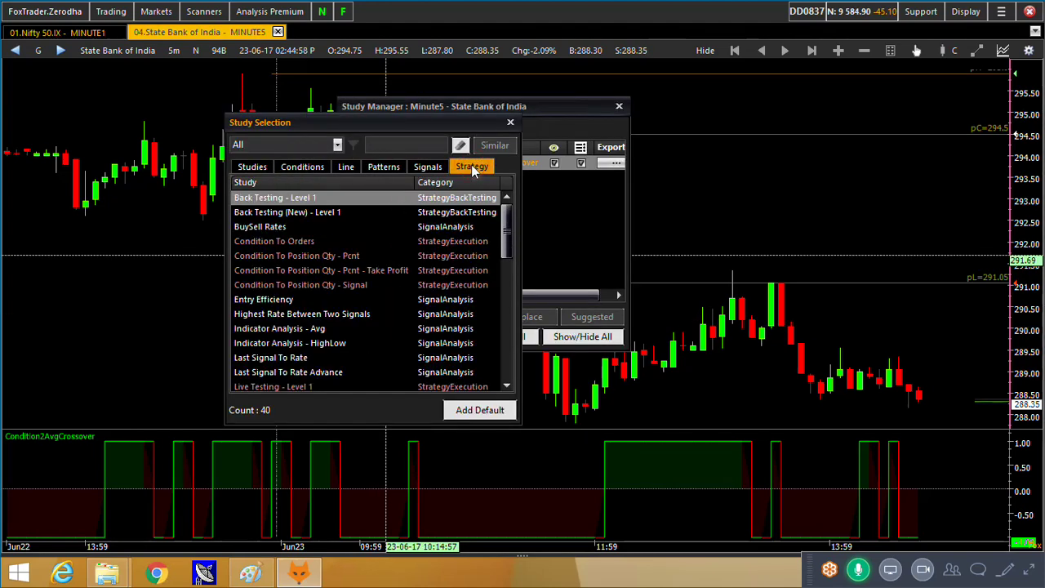
click(395, 144)
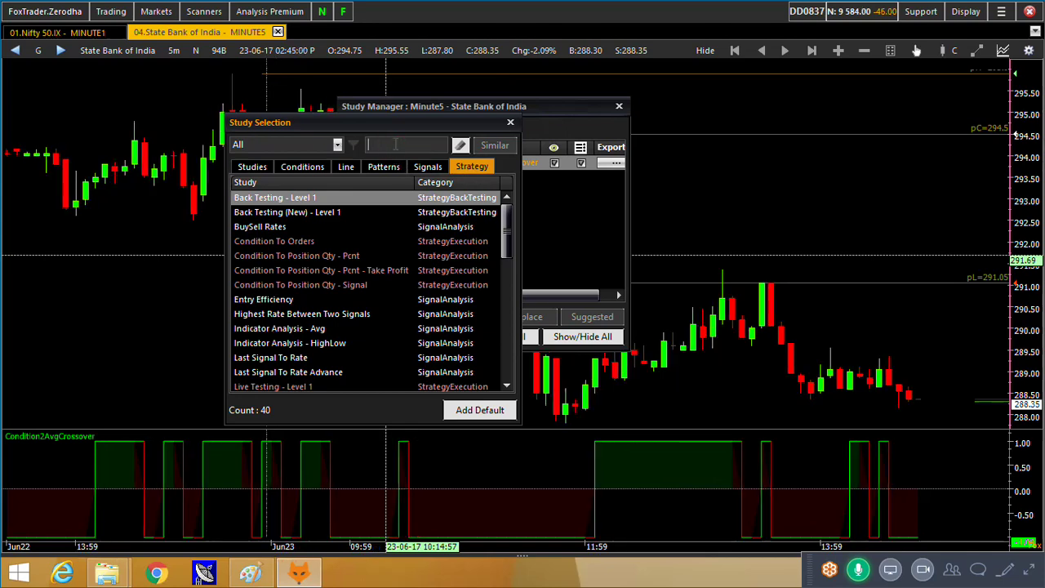
text(condi)
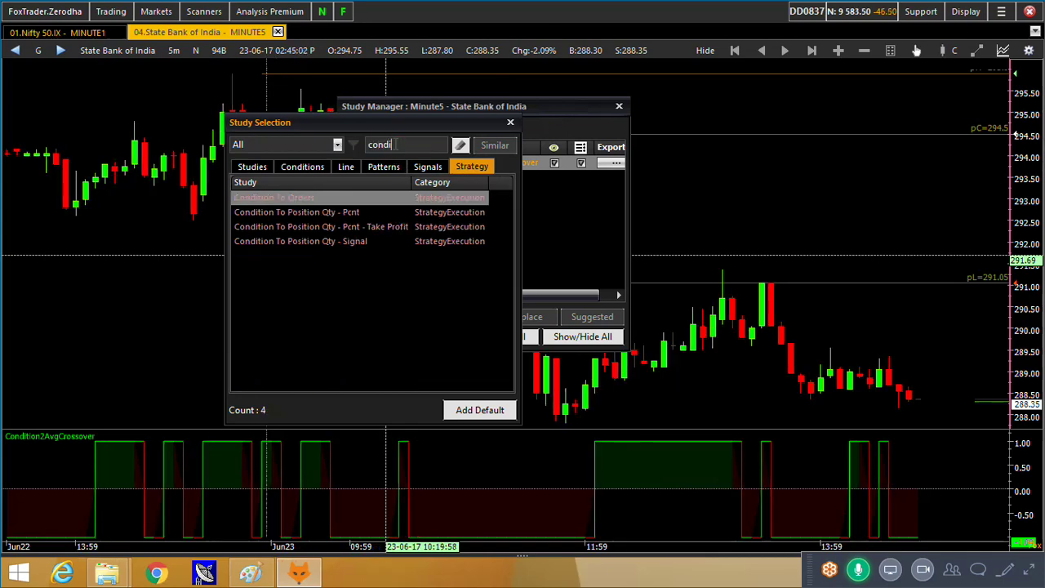
double_click(329, 199)
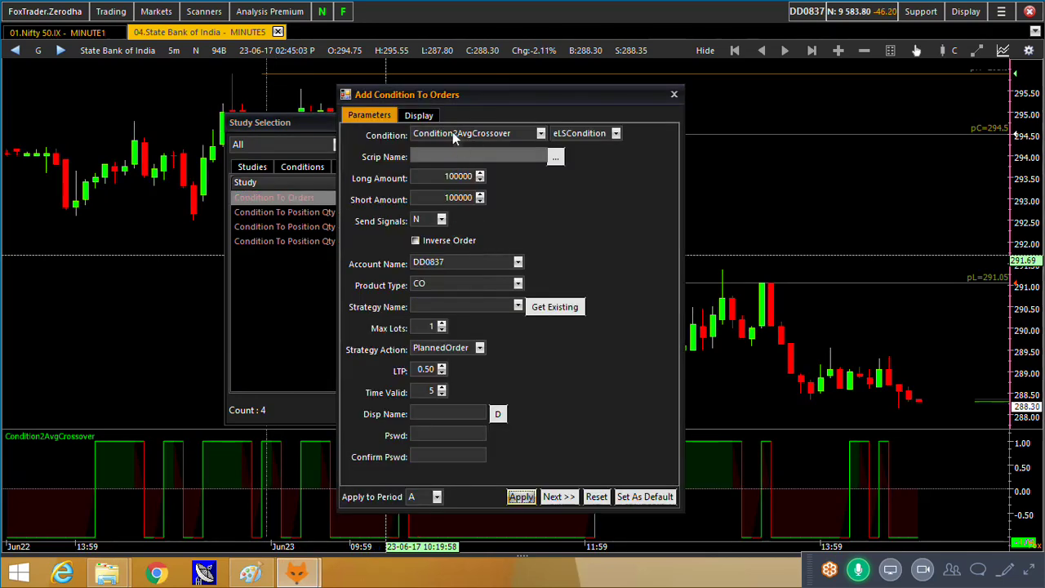
Step: Use Condition2AvgCrossover as the order condition and choose State Bank of India from NSE - Eq as the scrip
click(466, 132)
click(461, 147)
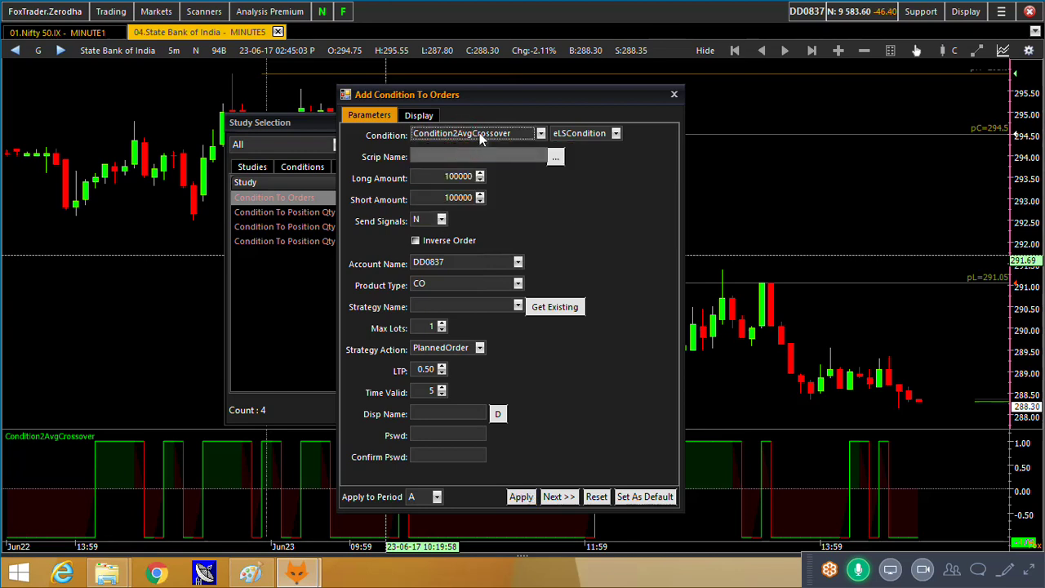
click(555, 158)
drag(573, 195, 670, 181)
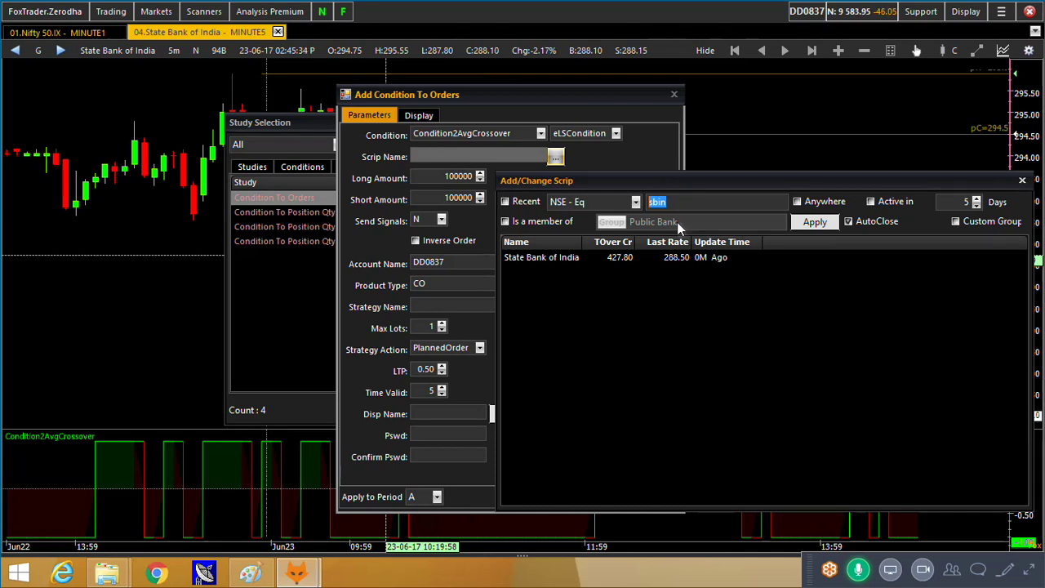
double_click(543, 258)
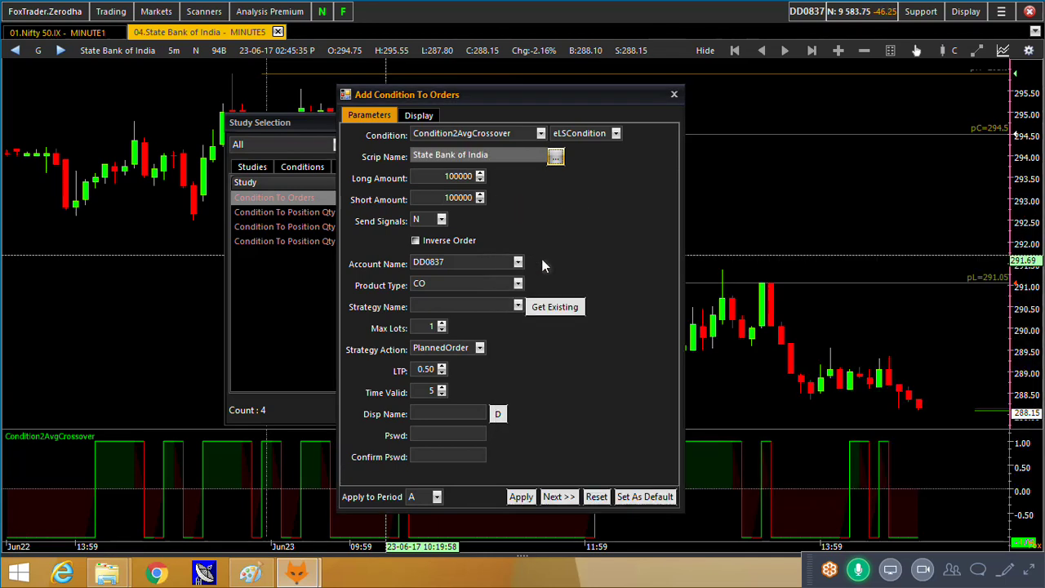
Step: Set both the long amount and the short amount to 500 and switch Send Signals to Y
double_click(452, 177)
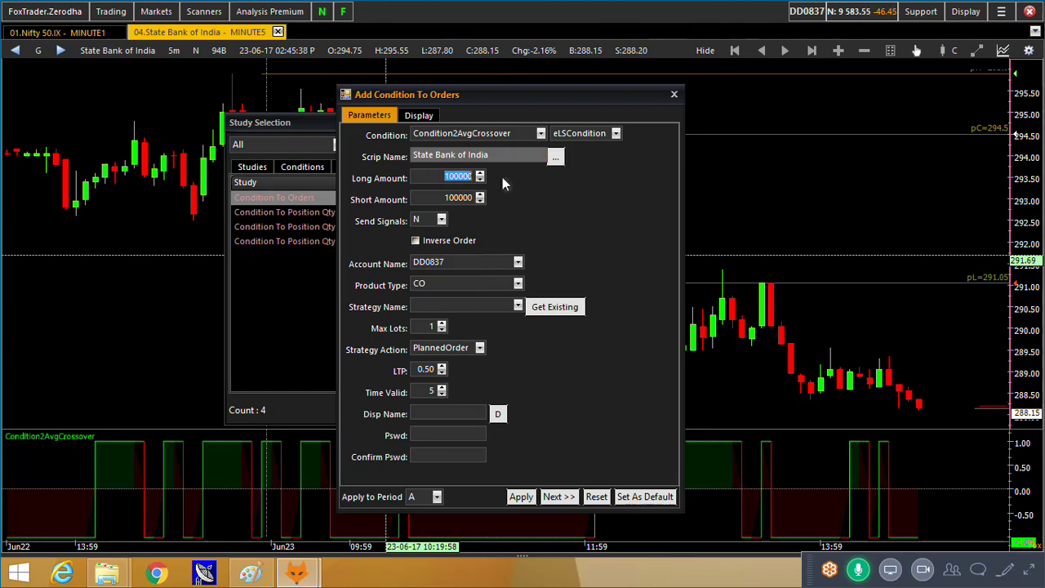
text(500)
key(Tab)
text(500)
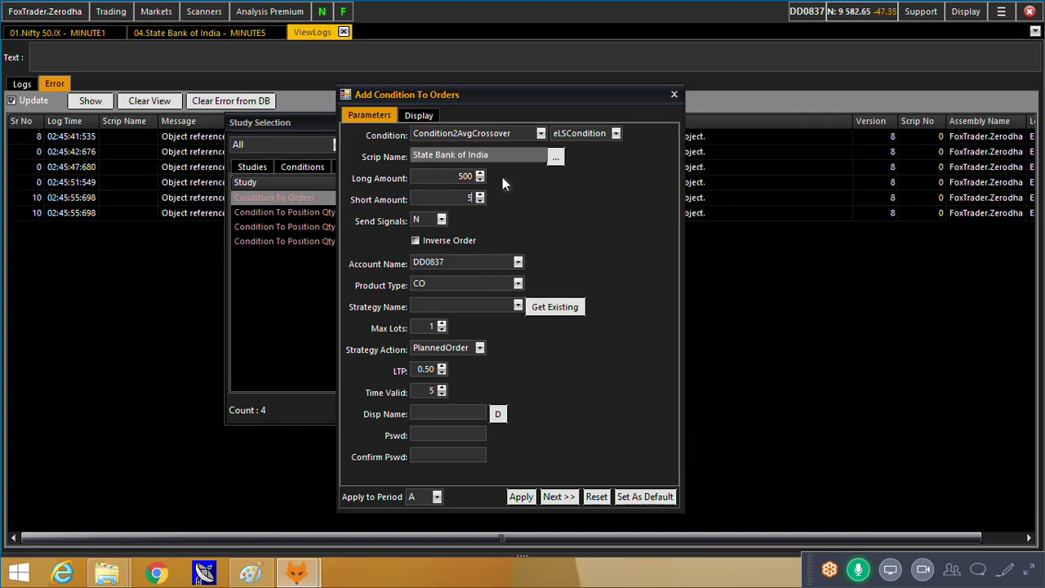
click(441, 219)
click(429, 244)
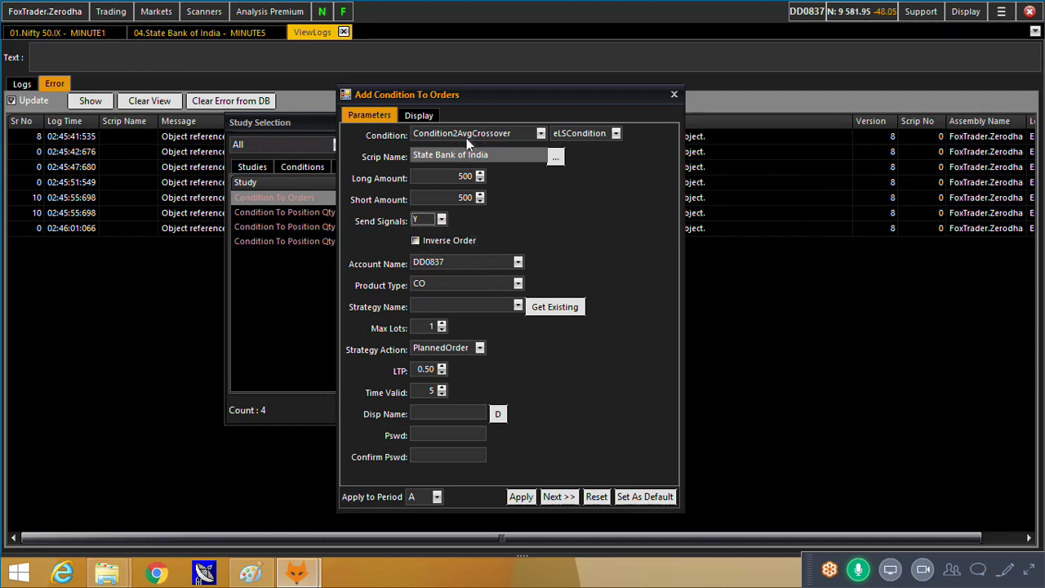
Step: Select the trading account for the orders and set the product type to MIS
click(443, 261)
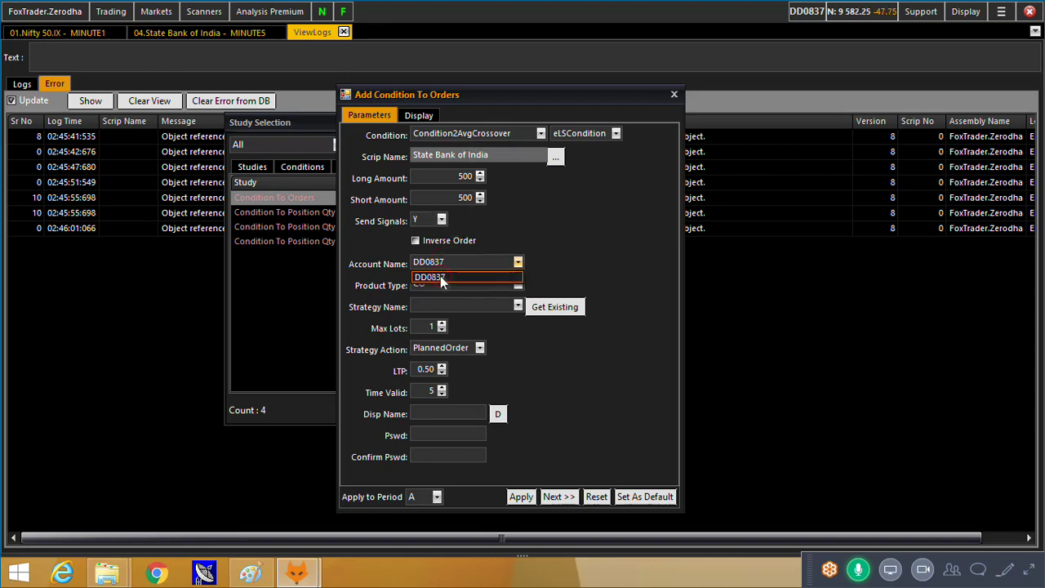
click(440, 277)
click(436, 283)
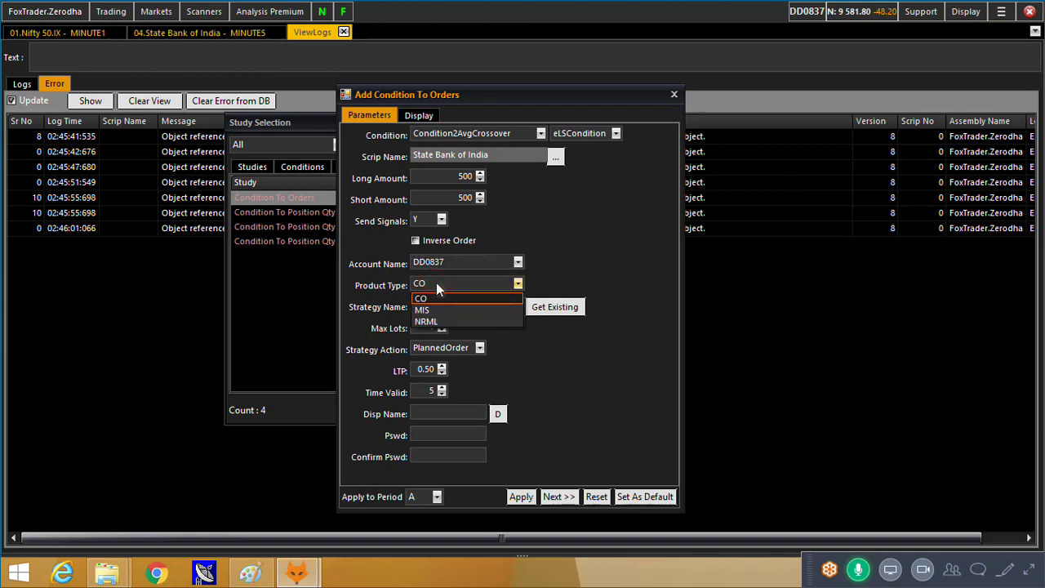
click(432, 309)
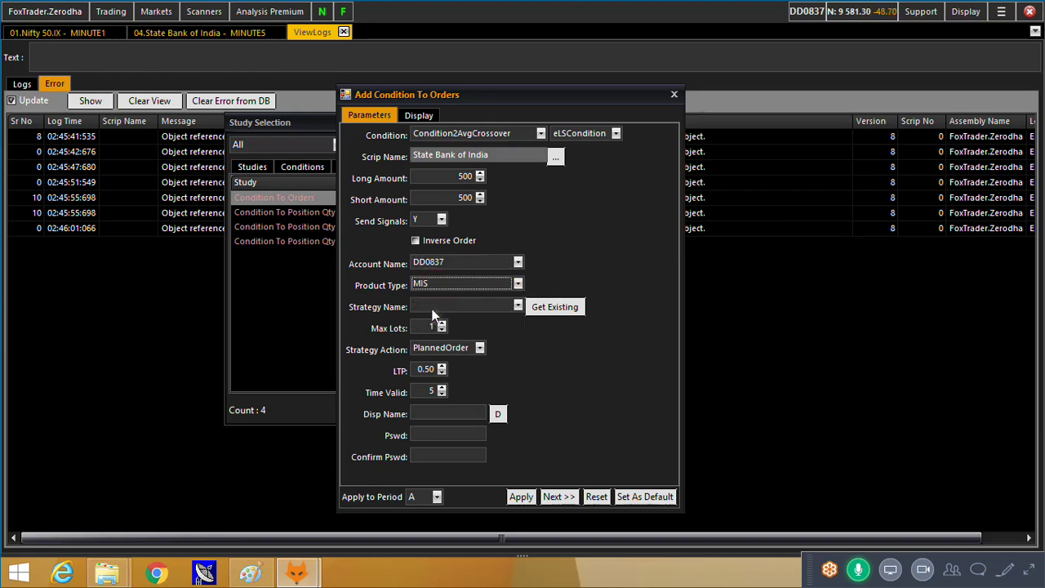
Step: Name the strategy IntraStrategy, set Max Lots to 2 and keep PlannedOrder as the strategy action
click(474, 310)
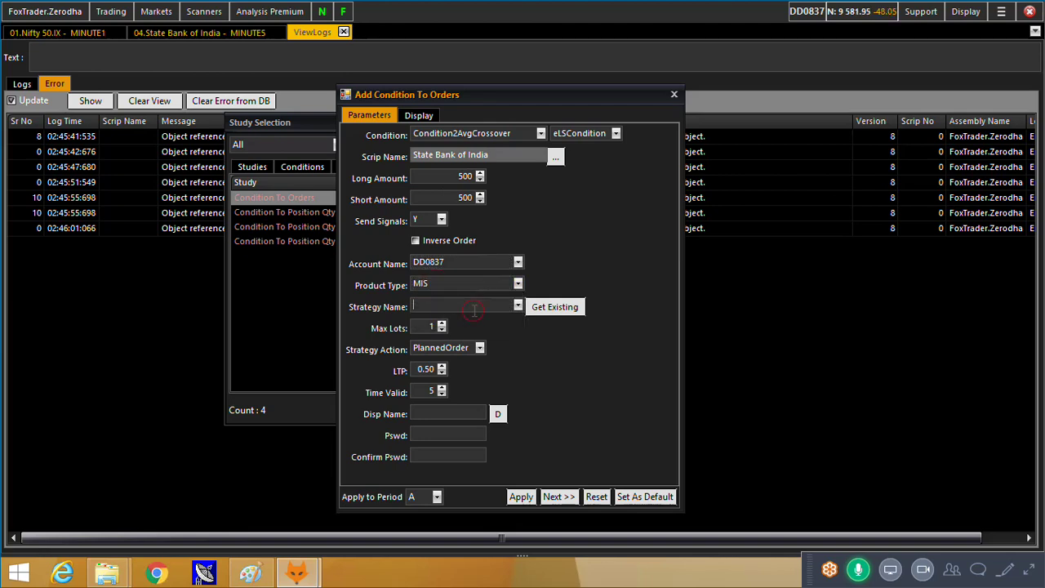
text(IntraStrategy)
double_click(431, 326)
text(2)
click(445, 350)
click(439, 349)
Step: Set the LTP value to 0.10 and Time Valid to 60
double_click(428, 369)
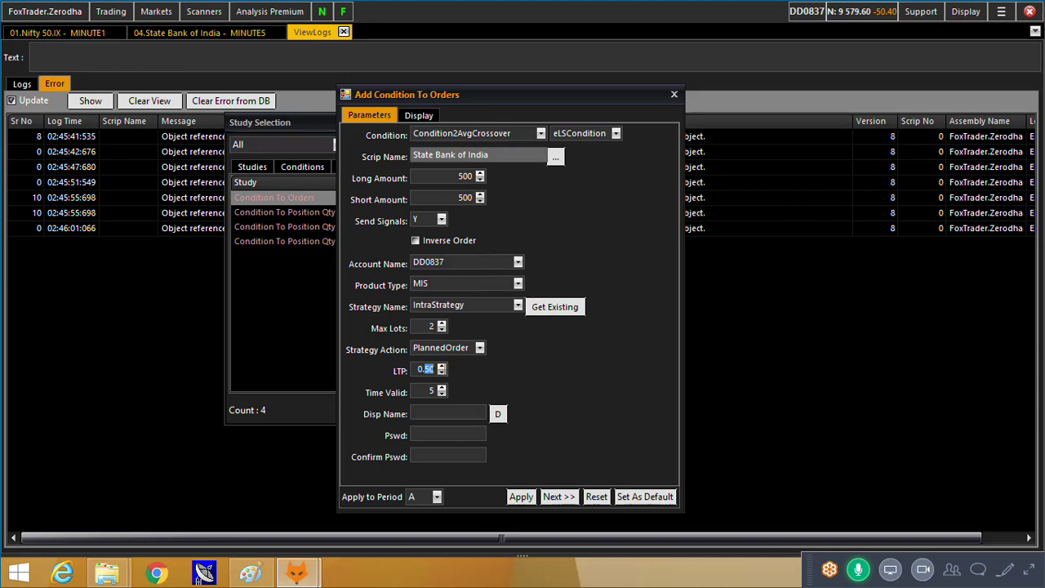
text(00)
text(1)
key(Tab)
text(60)
Step: Fill in the default display name and apply the Condition To Orders study to the chart
click(458, 412)
click(497, 414)
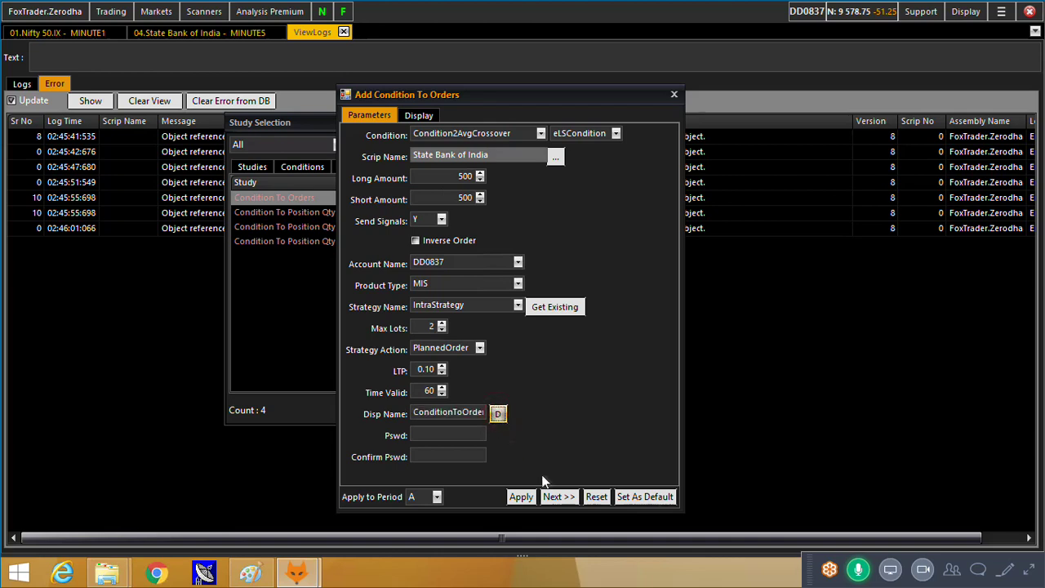
click(522, 497)
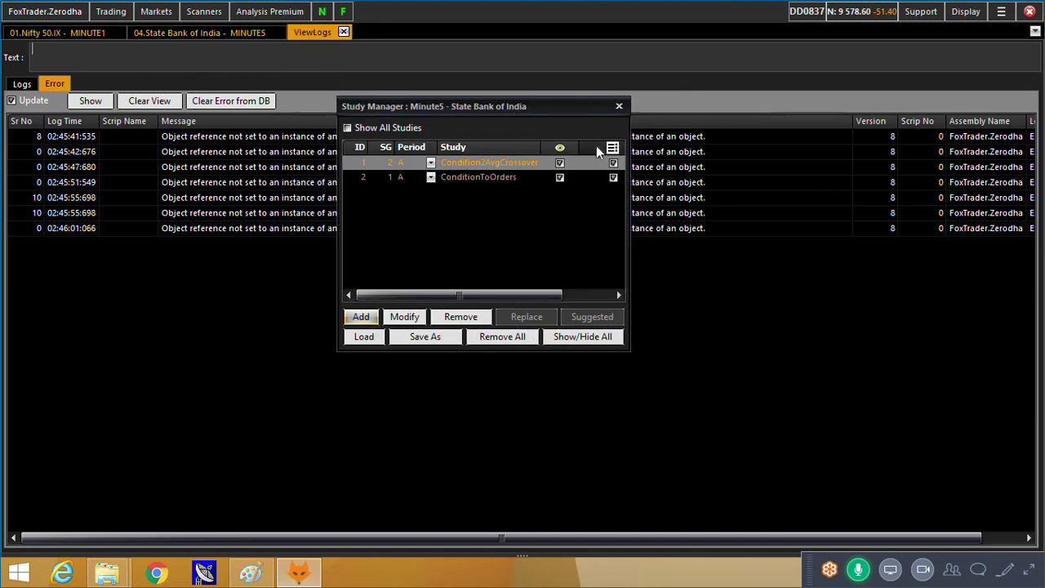
Step: Close the Study Manager and the ViewLogs page to return to the State Bank of India chart
click(488, 179)
click(499, 163)
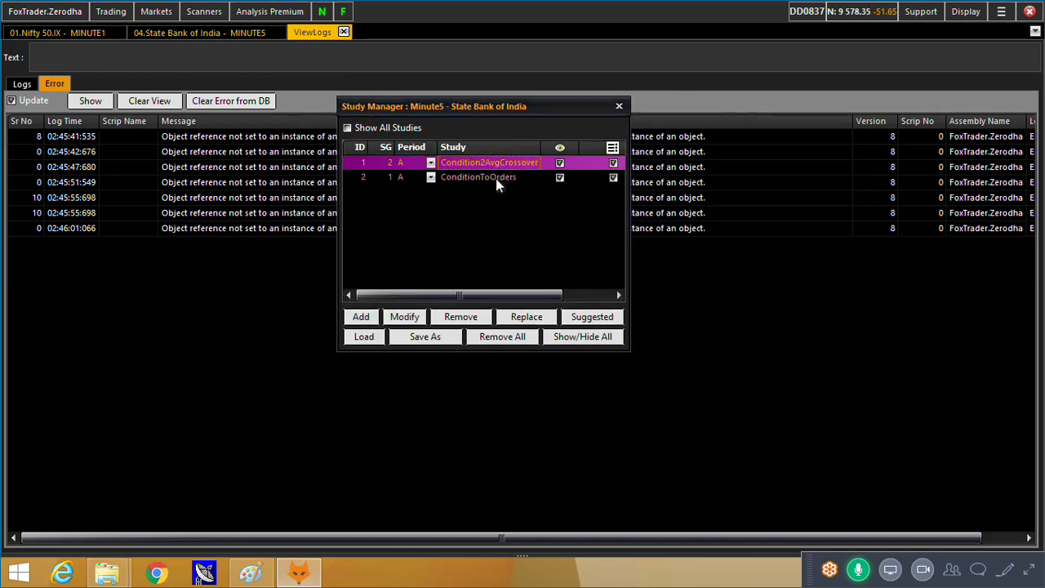
click(496, 178)
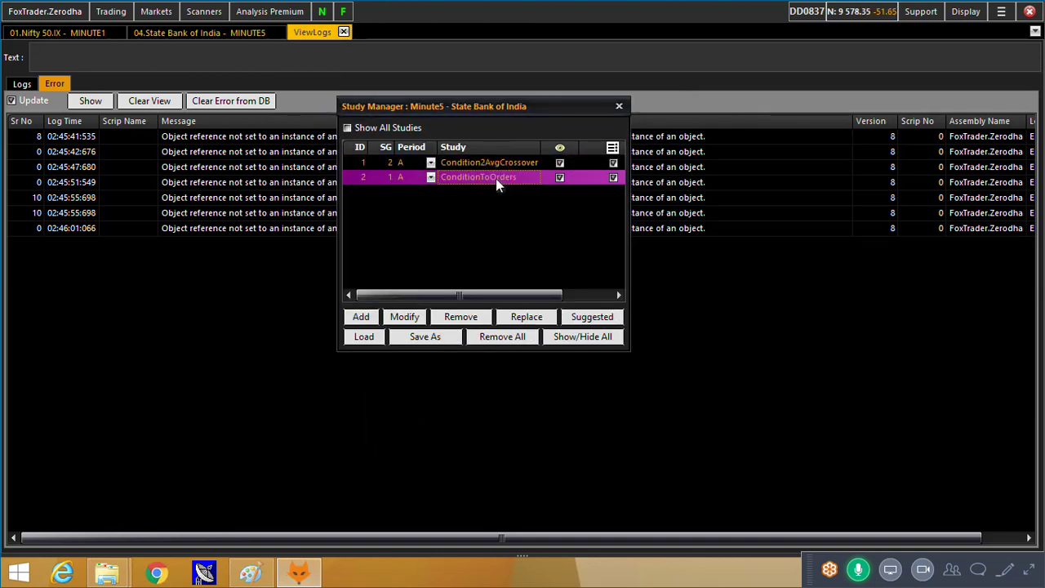
click(618, 106)
click(343, 31)
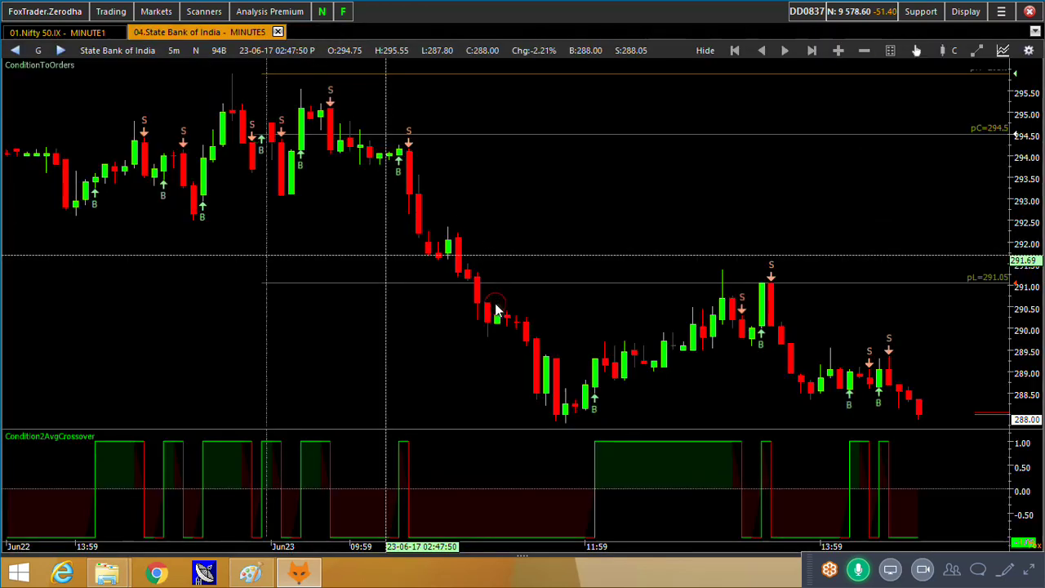
Step: Change the State Bank of India chart to a custom period of 15 seconds
scroll(495, 320, up, 5)
scroll(495, 327, up, 2)
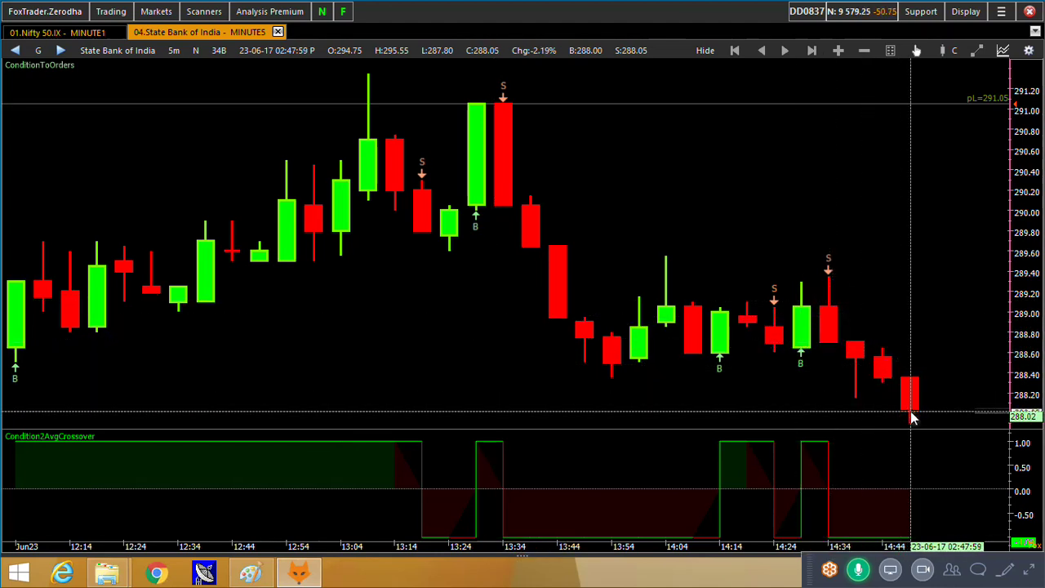
click(173, 50)
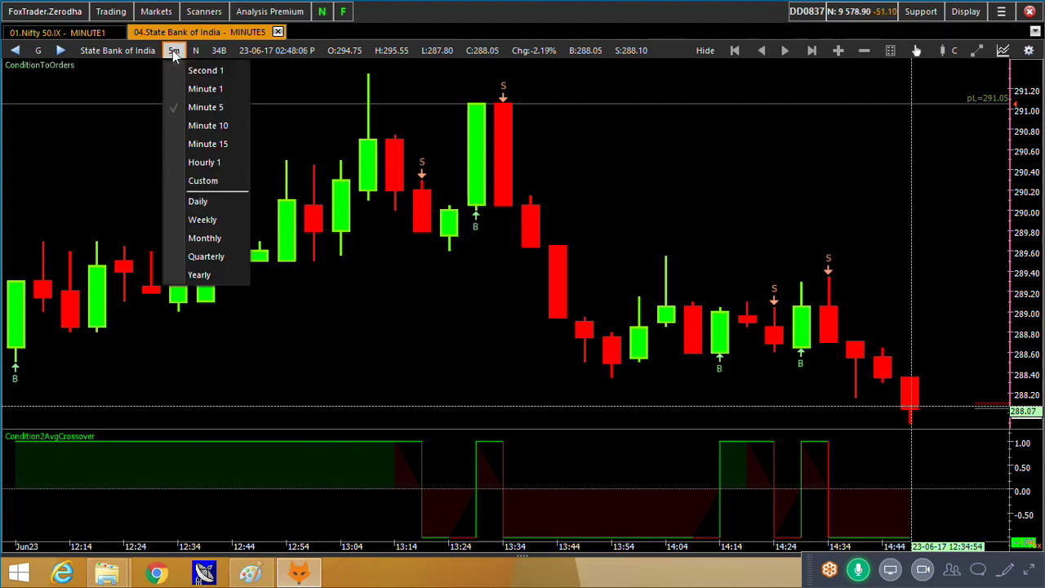
click(204, 180)
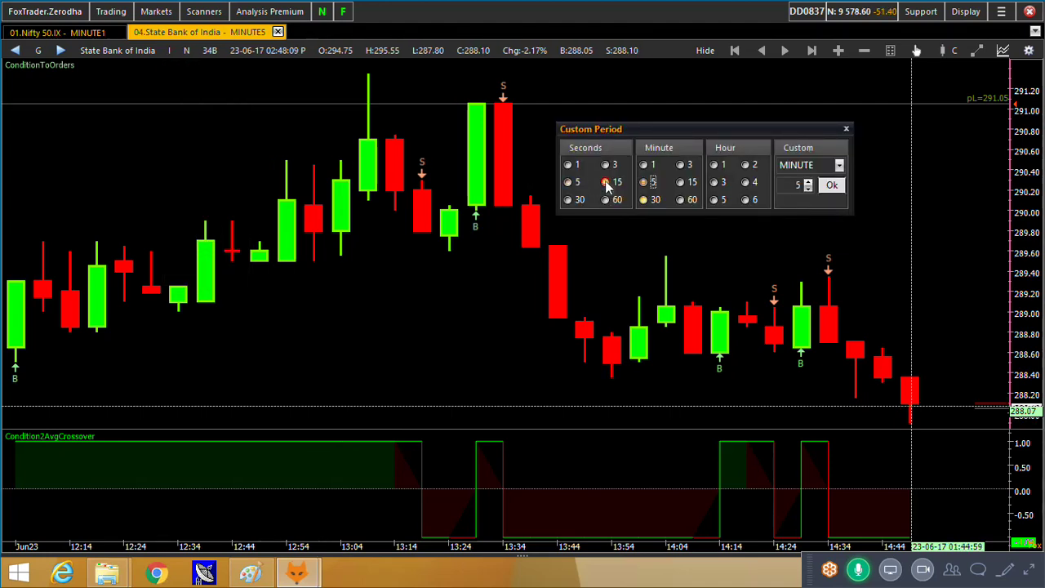
click(607, 184)
click(846, 129)
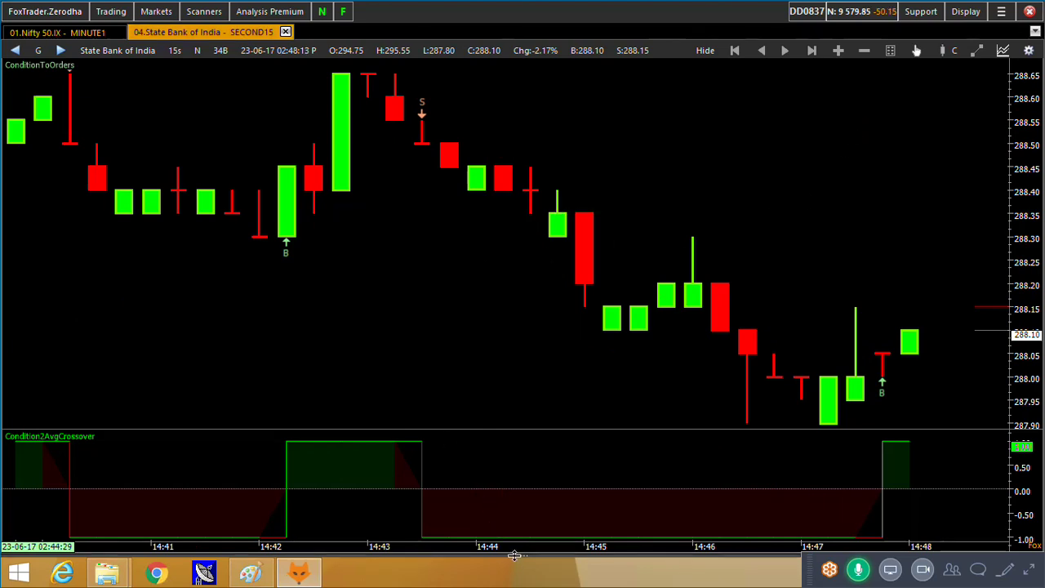
Step: Reveal the Planned Orders list beneath the State Bank of India chart
drag(515, 556, 500, 351)
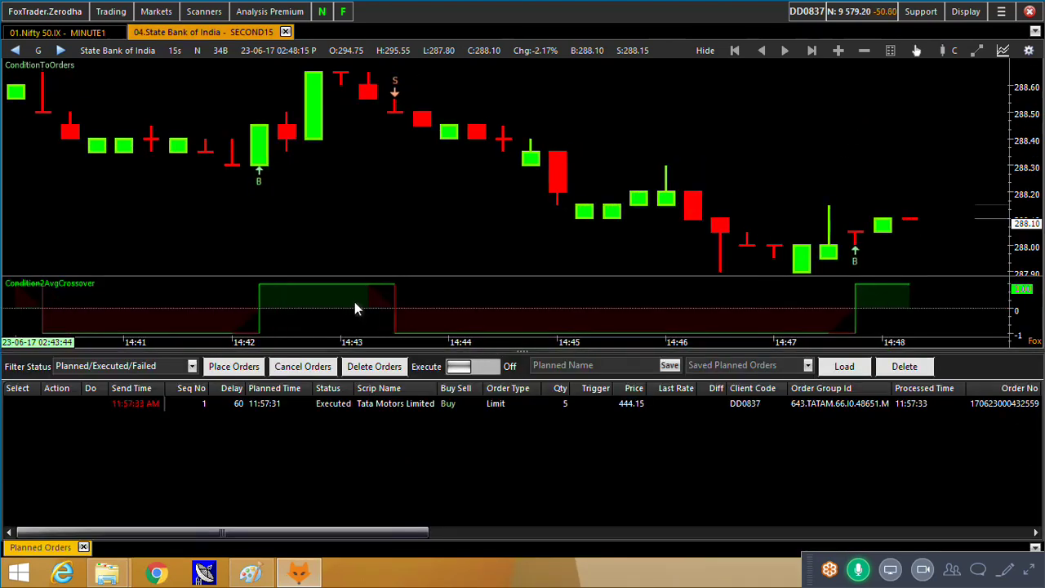
click(111, 13)
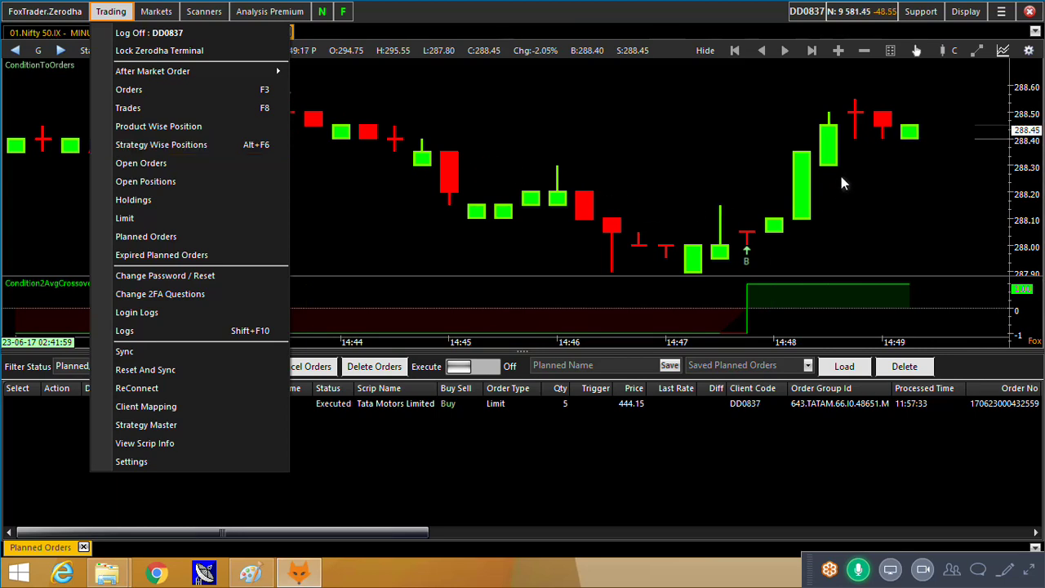
click(767, 233)
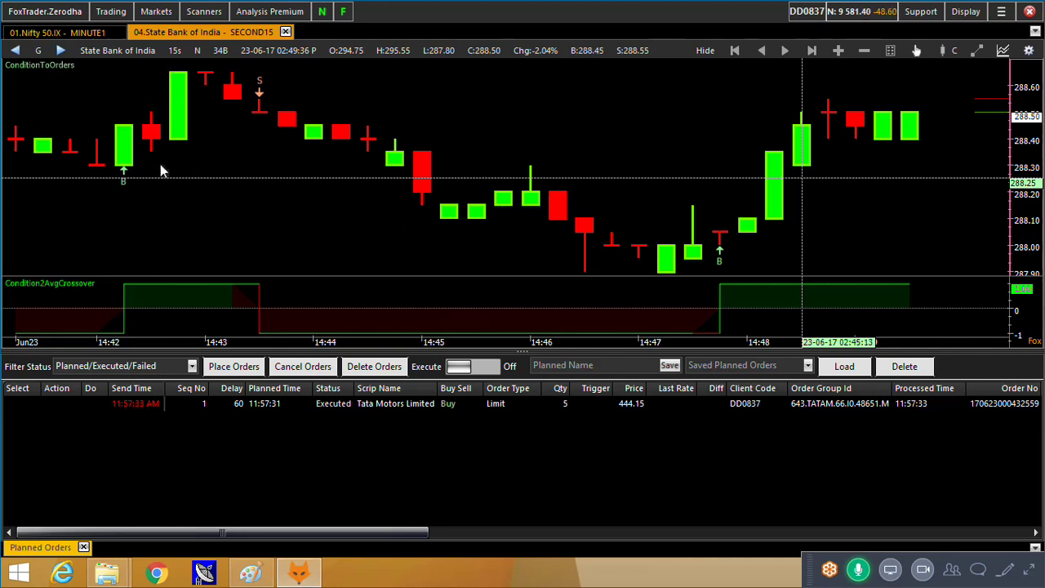
Step: Set the Condition2AvgCrossover study's fast period to 1 and slow period to 2, and apply the change
double_click(46, 70)
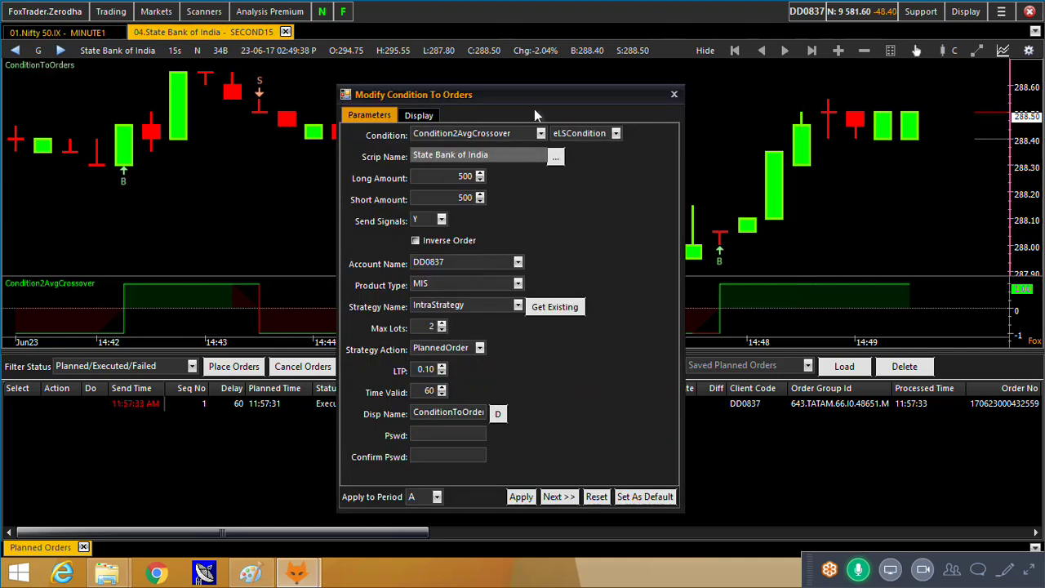
click(672, 95)
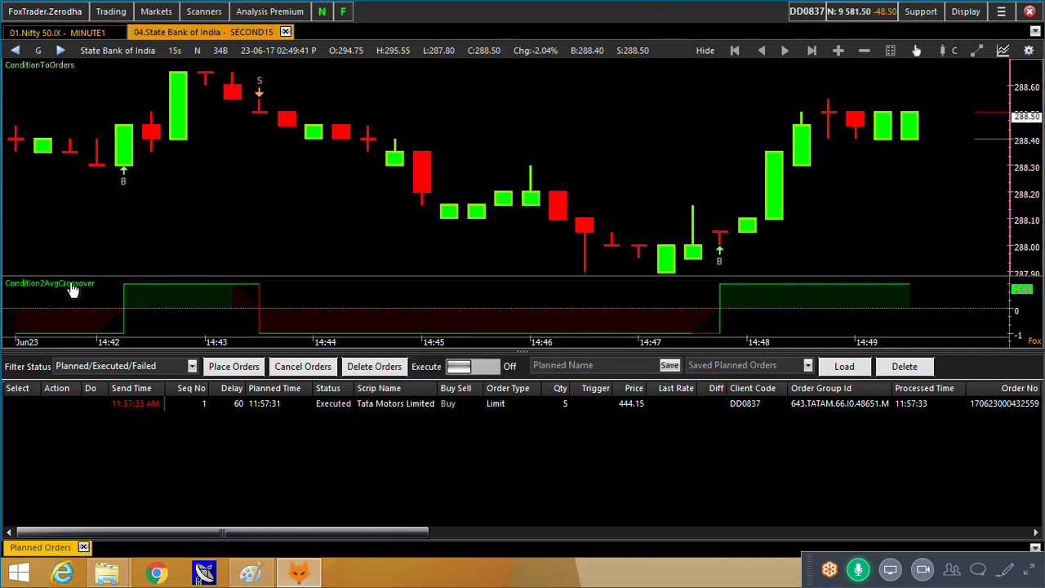
double_click(70, 285)
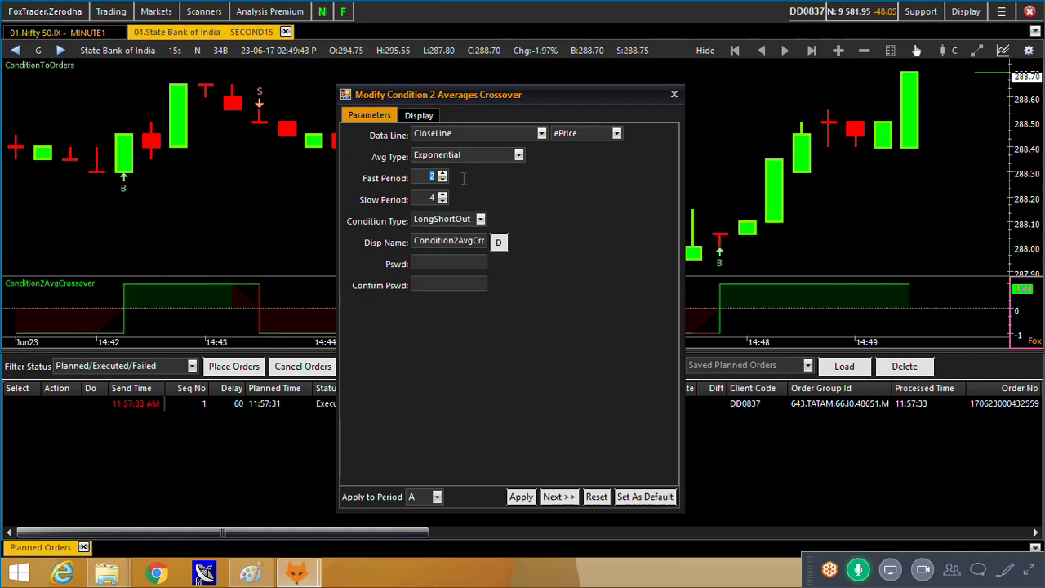
double_click(429, 198)
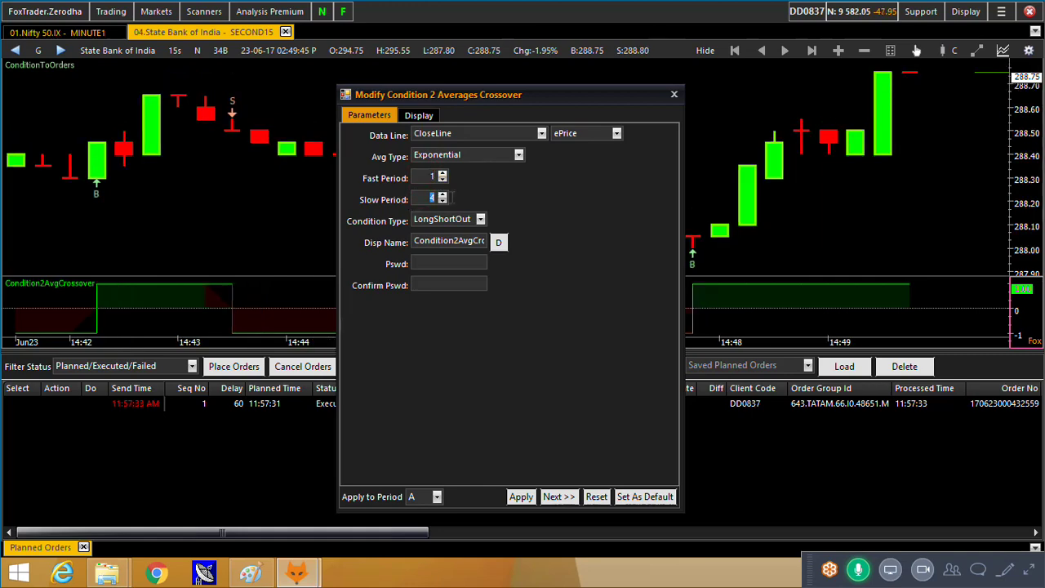
text(2)
click(521, 497)
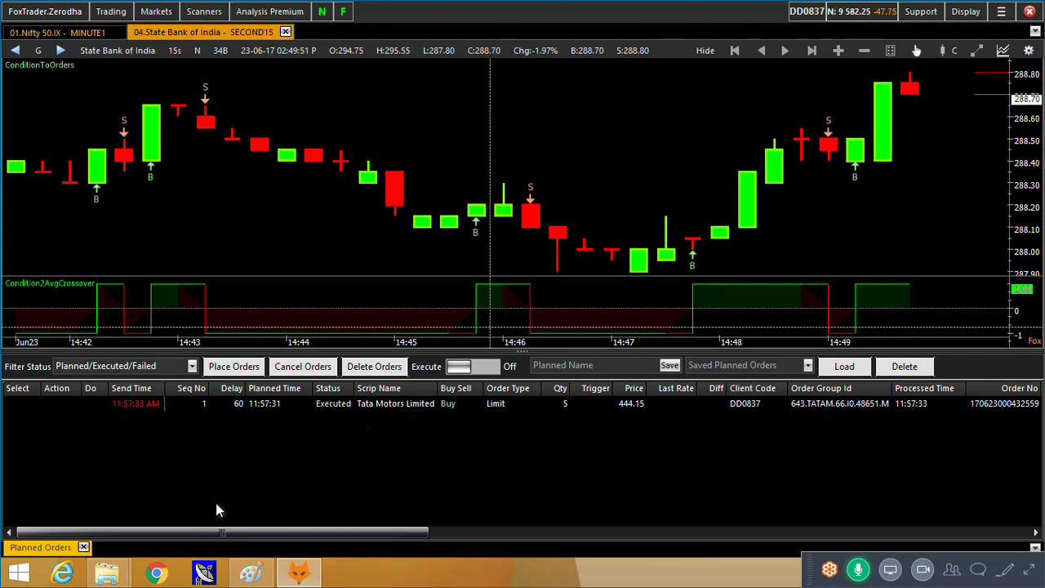
Step: Send the planned State Bank of India sell order at 288.40 from the Planned Orders list
click(47, 549)
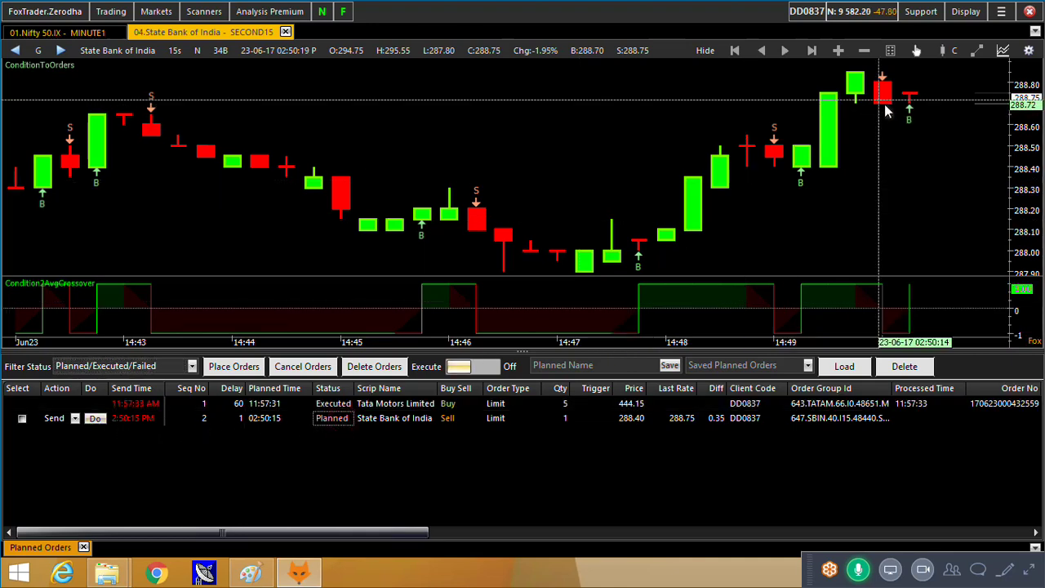
click(389, 420)
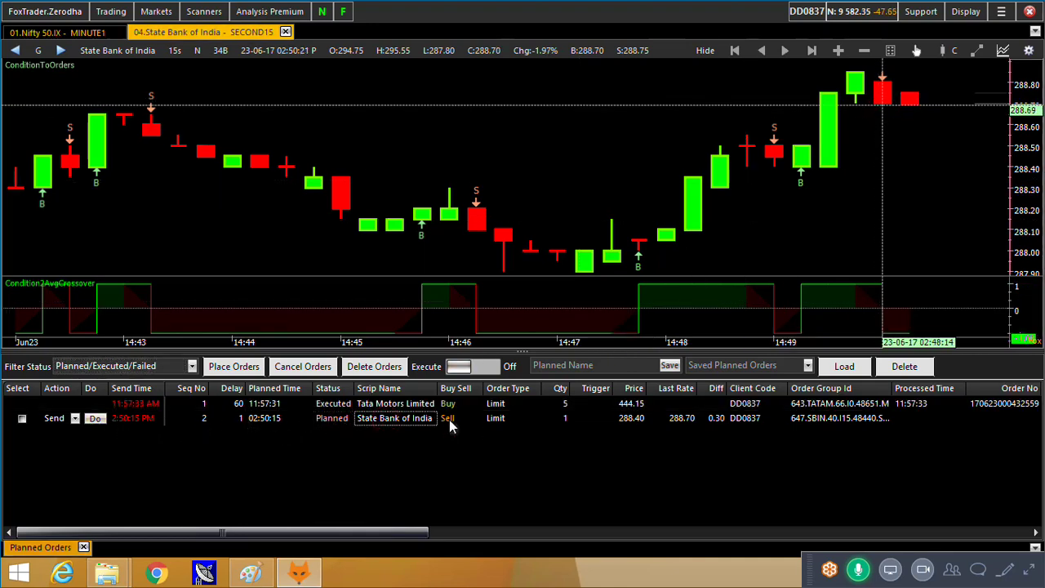
click(95, 419)
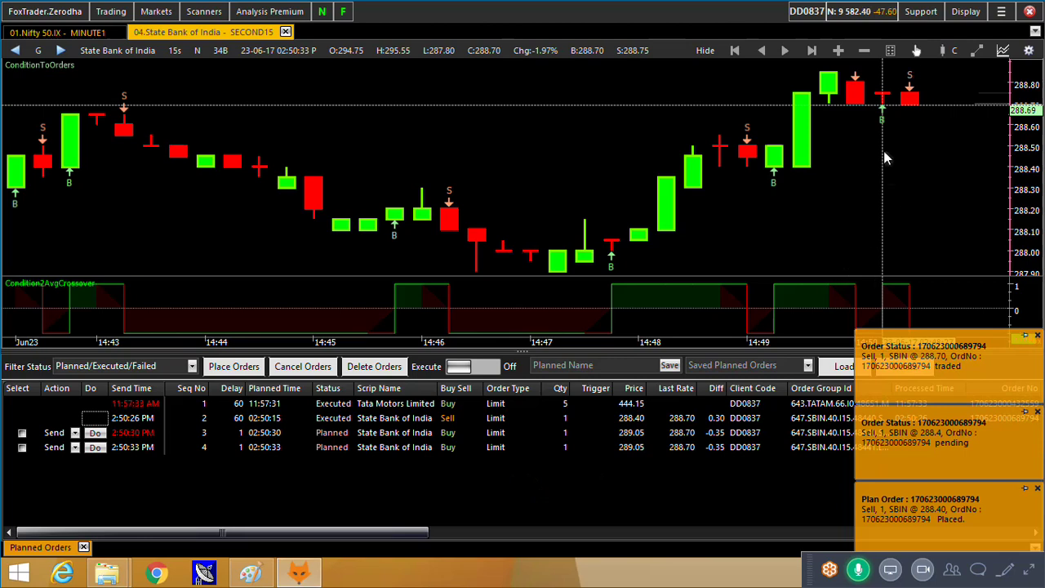
Step: Widen the Order Group Id column and send the planned State Bank of India buy order whose group ID ends in SQ
click(467, 445)
click(318, 469)
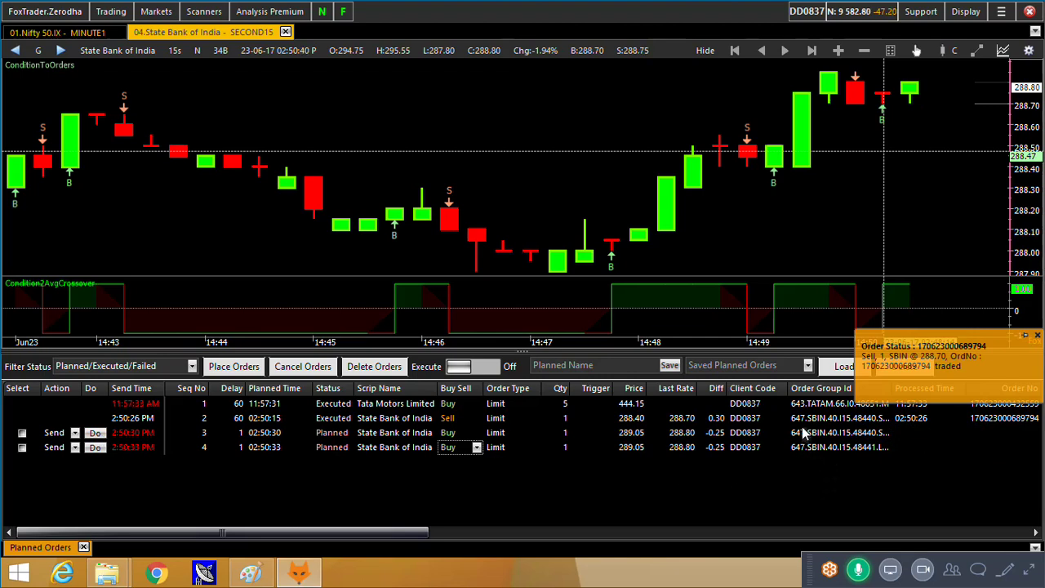
drag(891, 388, 1002, 387)
click(945, 433)
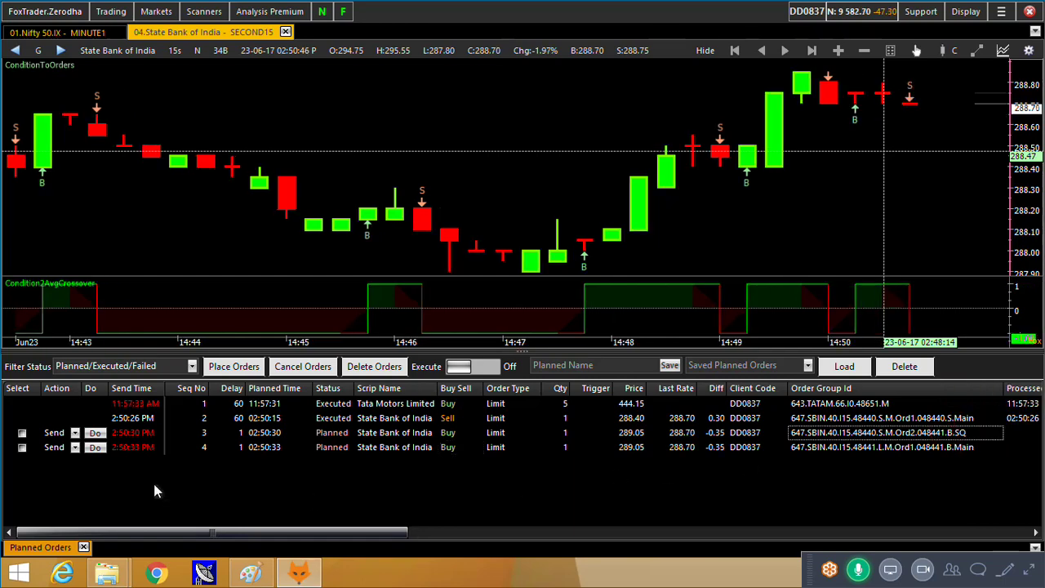
click(96, 433)
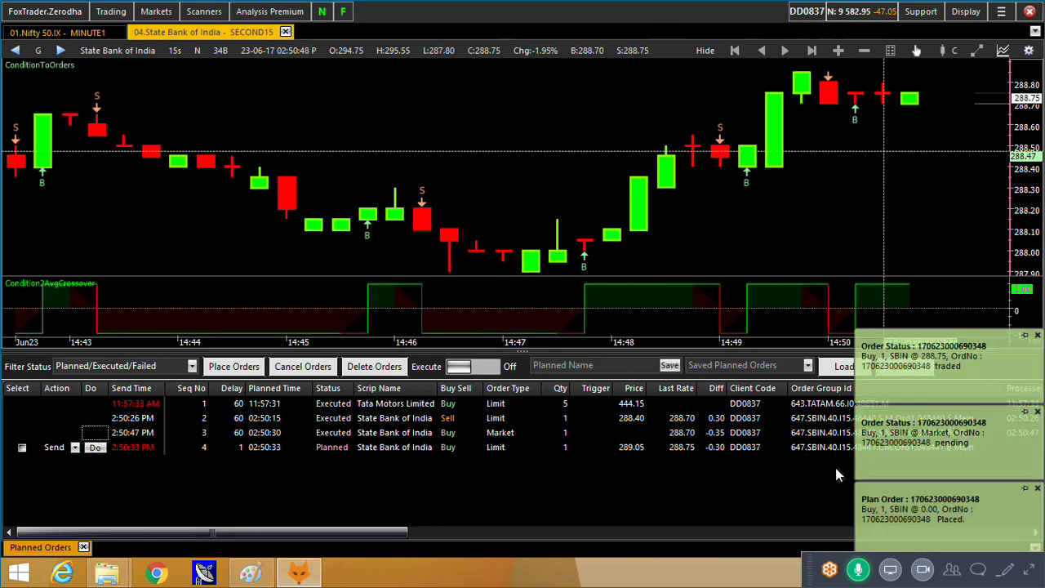
Step: Send the remaining planned State Bank of India buy order at 289.05 and dismiss order notifications
click(94, 447)
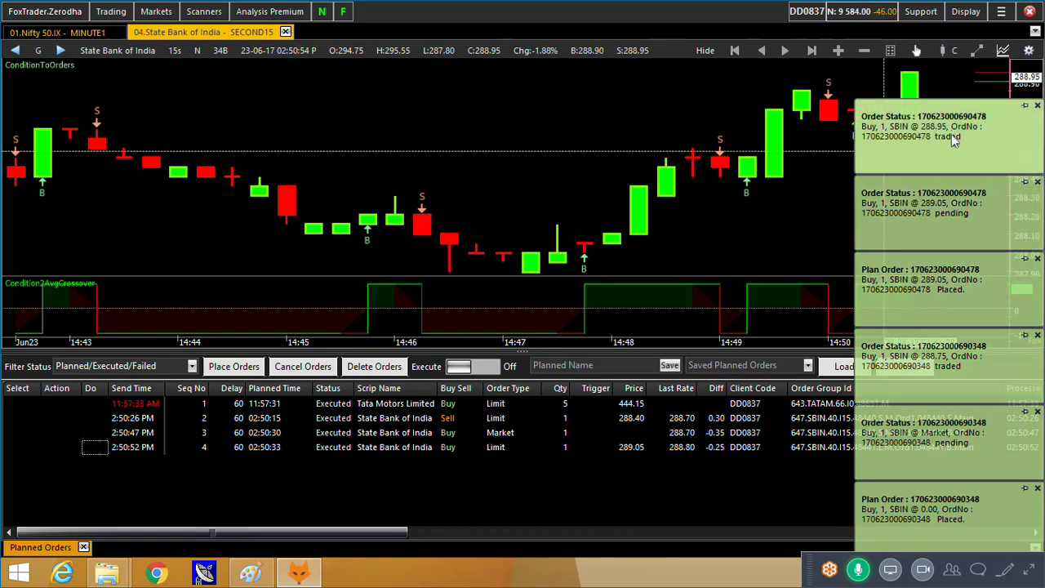
click(1037, 106)
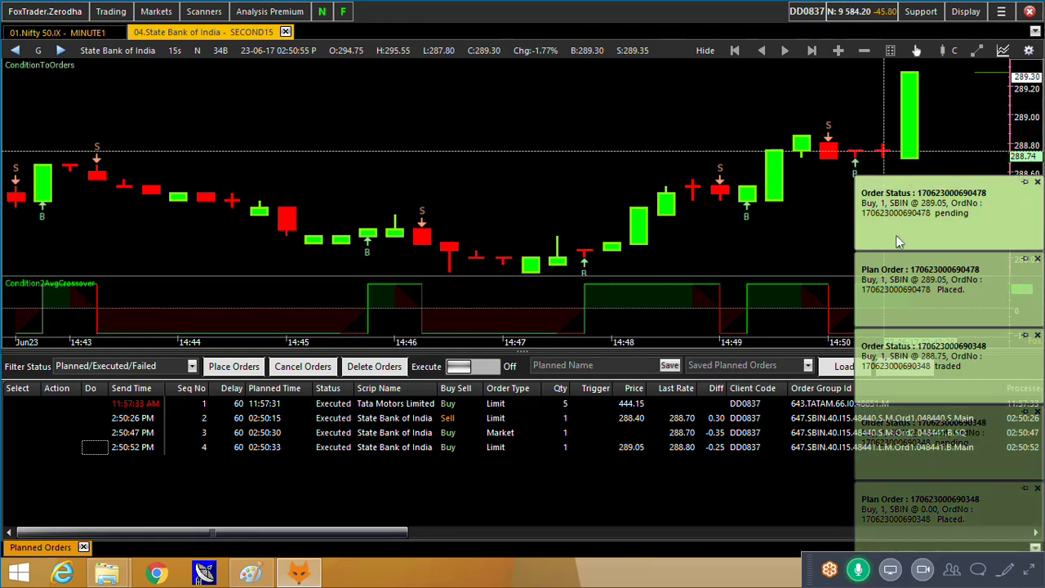
click(1038, 182)
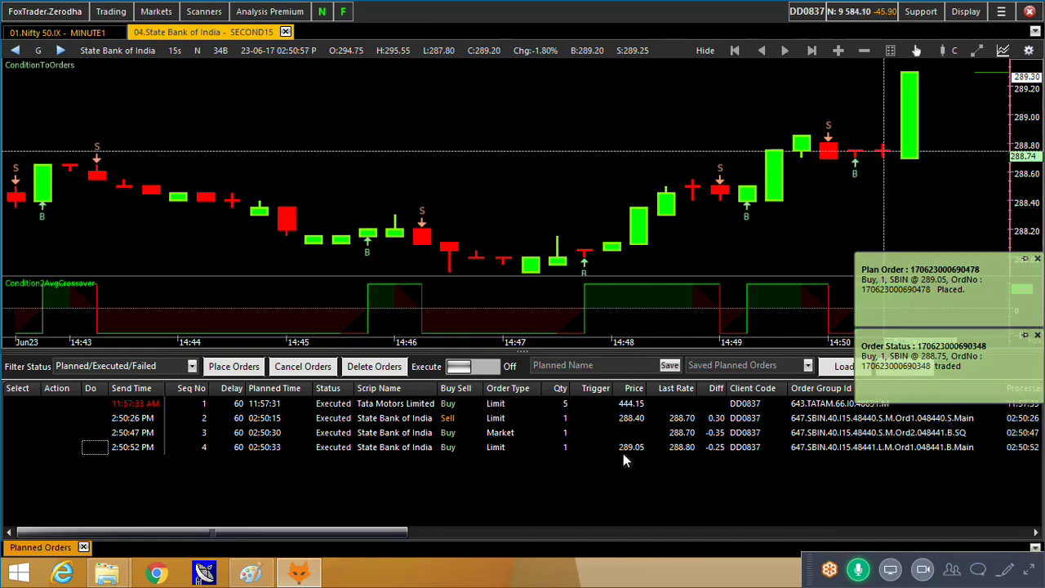
click(565, 448)
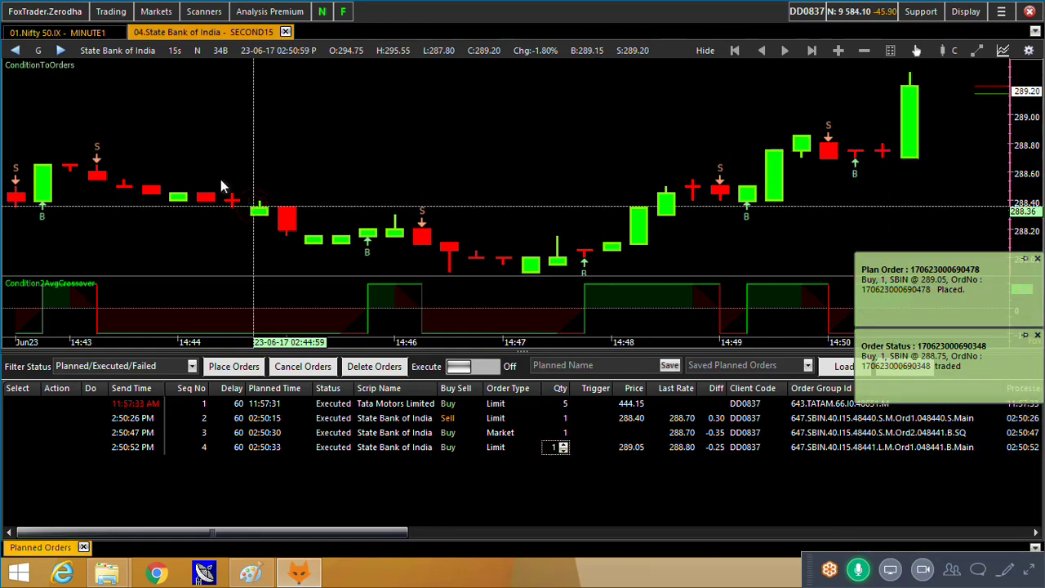
Step: Open the Orders book and check the status of the State Bank of India buy orders
click(111, 12)
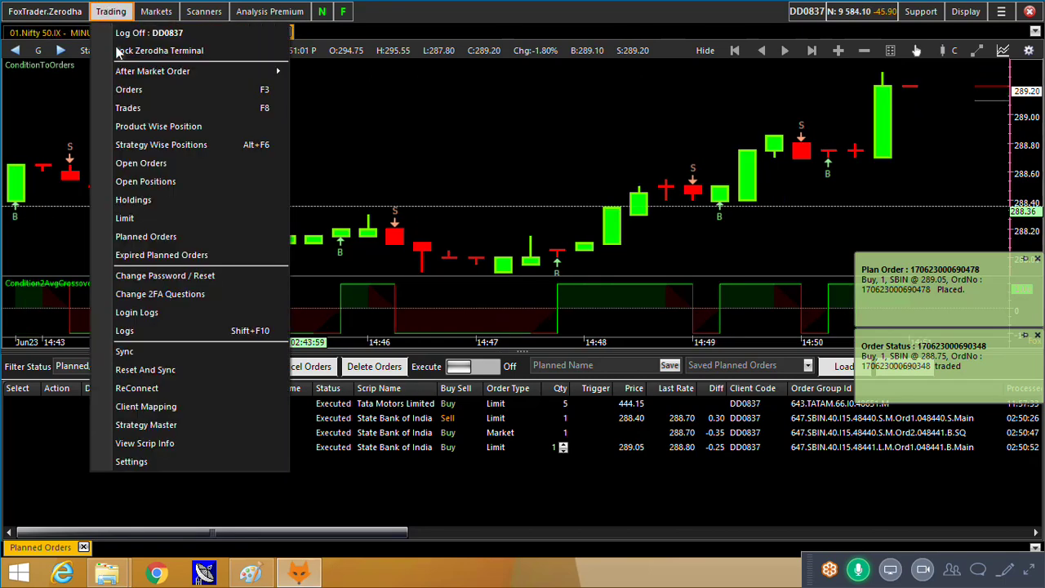
click(133, 96)
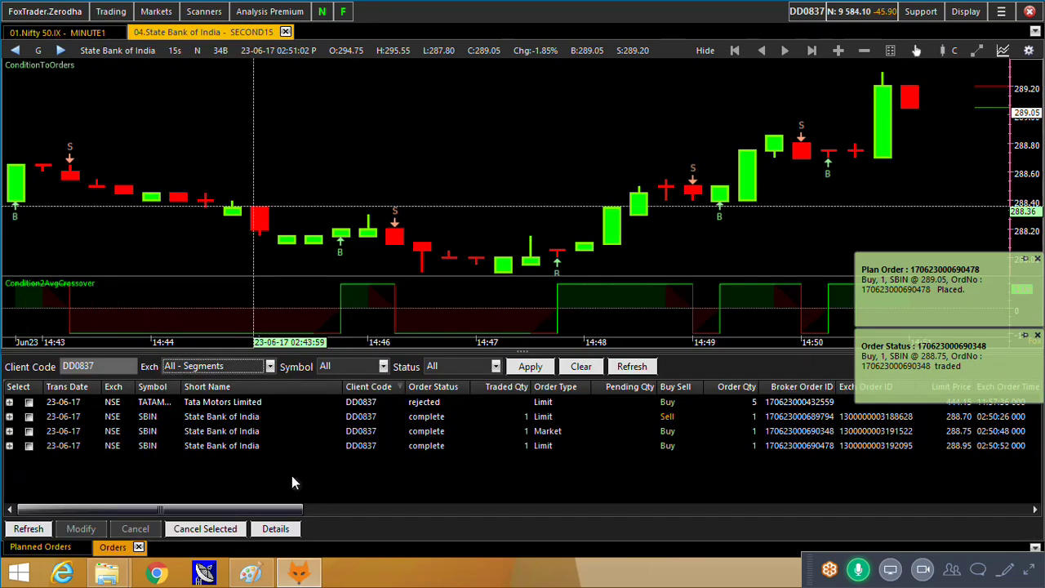
click(424, 432)
click(422, 445)
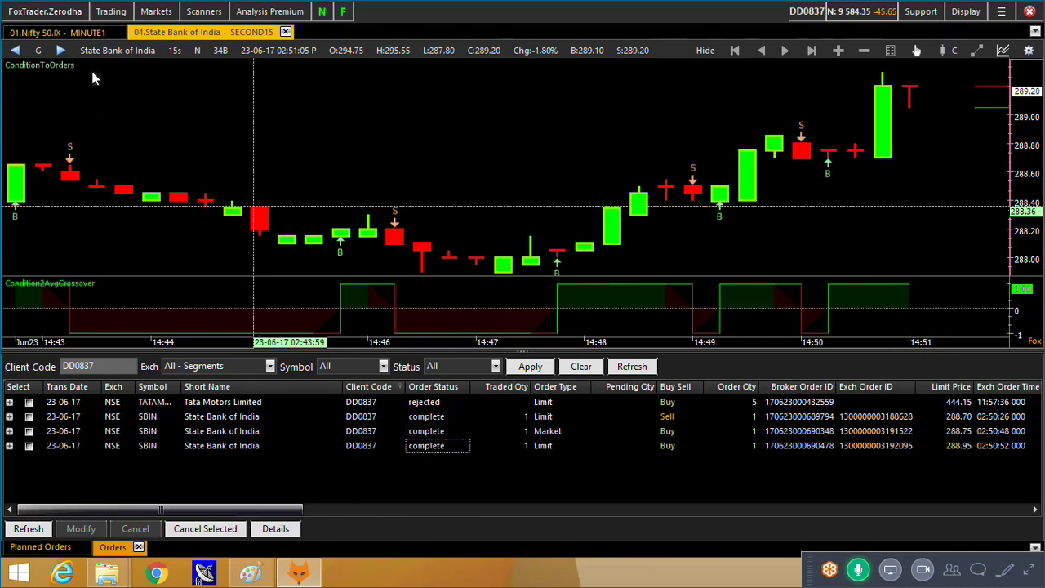
Step: Open the Trades book and check the executed State Bank of India trades
click(110, 11)
click(117, 107)
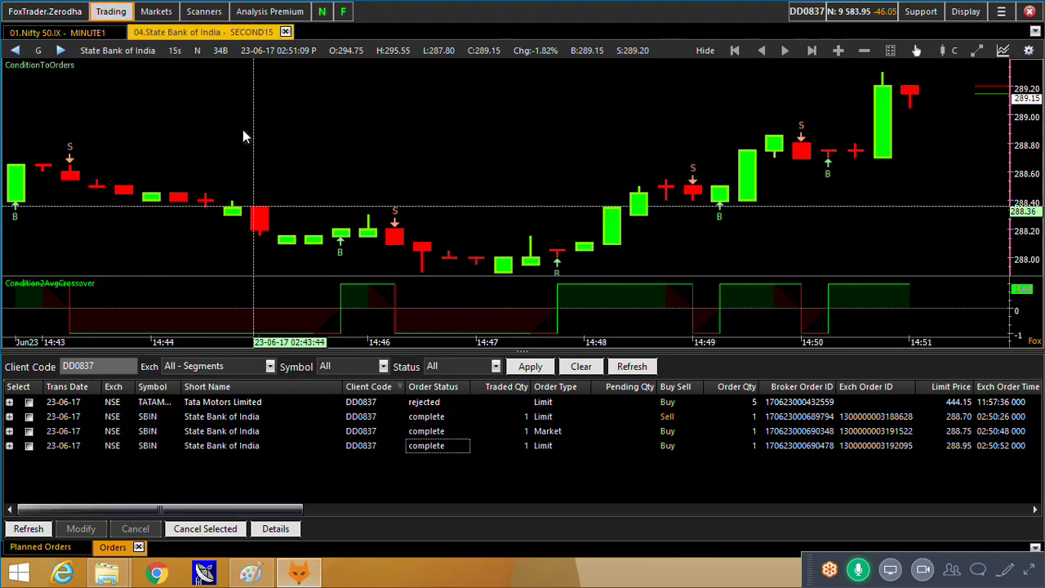
click(335, 438)
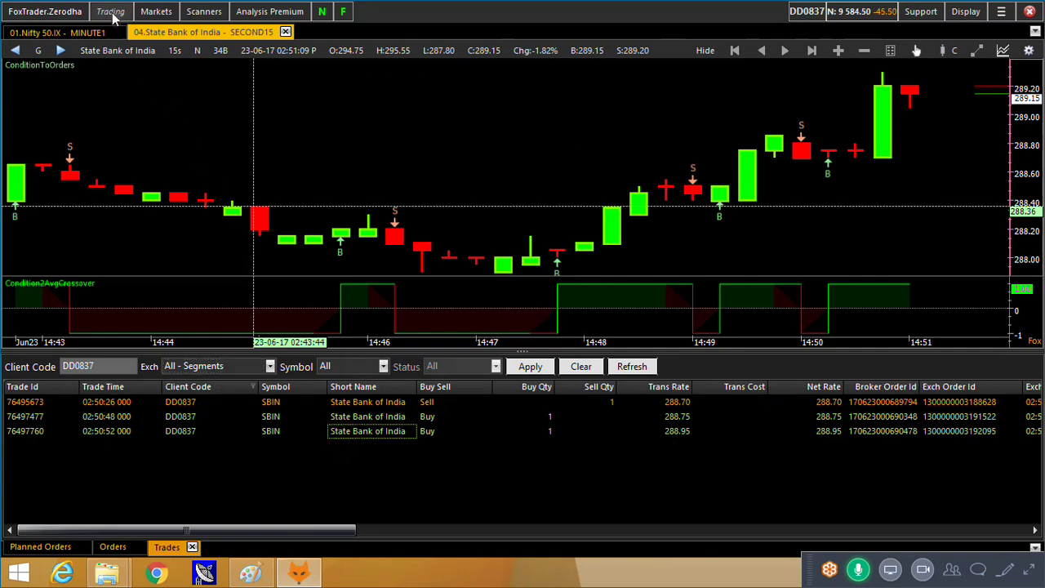
Step: Open Product Wise Position and check the booked profit and net quantity for State Bank of India against the chart signals
click(111, 11)
click(134, 127)
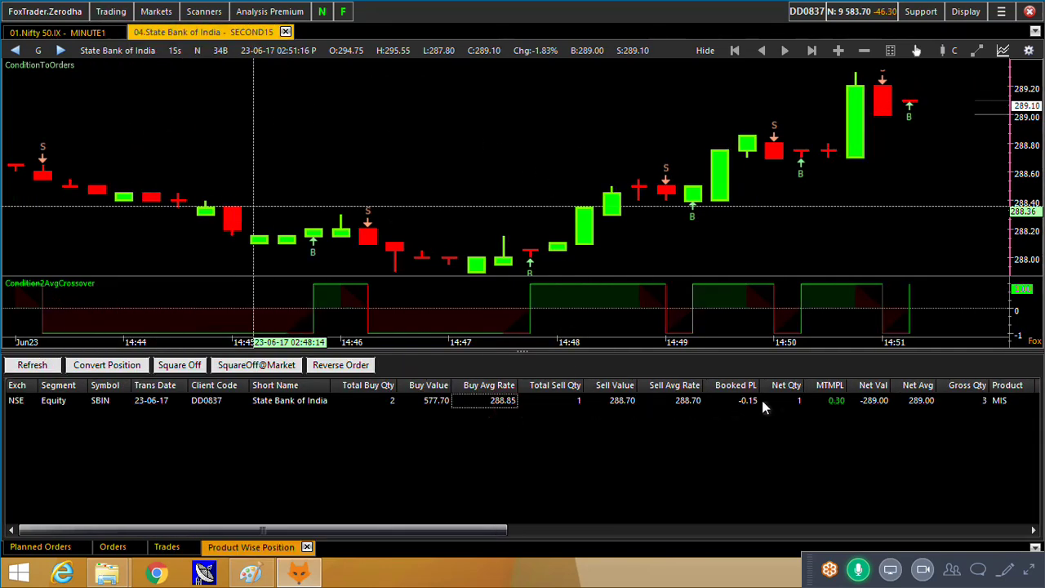
click(786, 402)
click(882, 129)
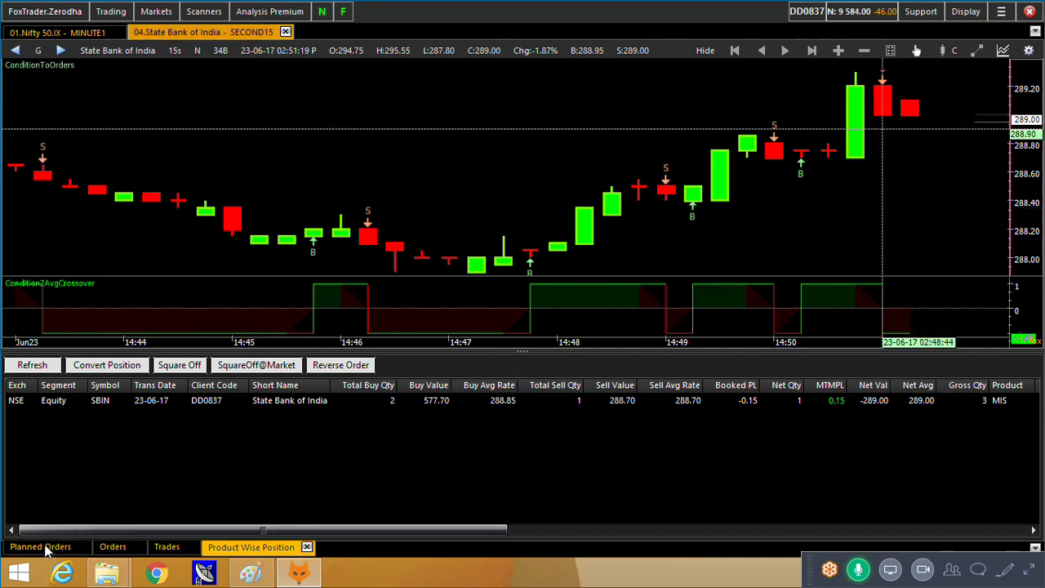
Step: Return to the Planned Orders list and send both planned State Bank of India sell orders at 288.70
click(42, 546)
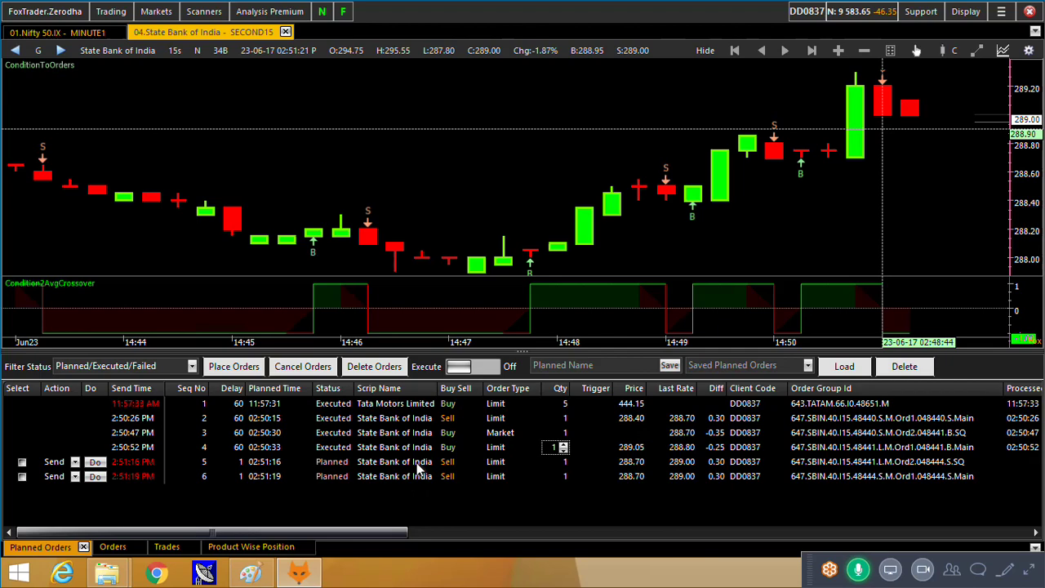
click(96, 462)
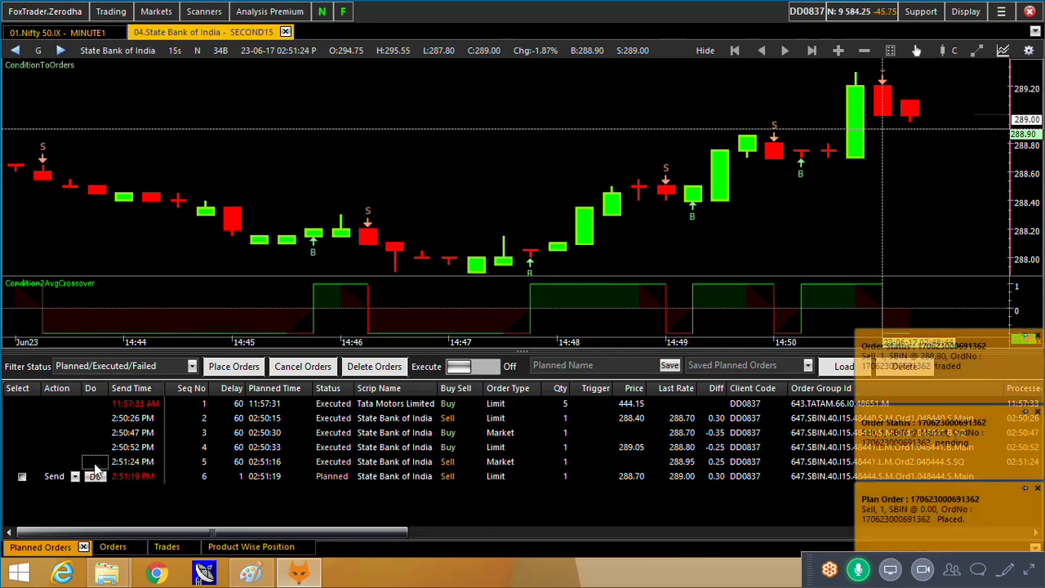
click(95, 476)
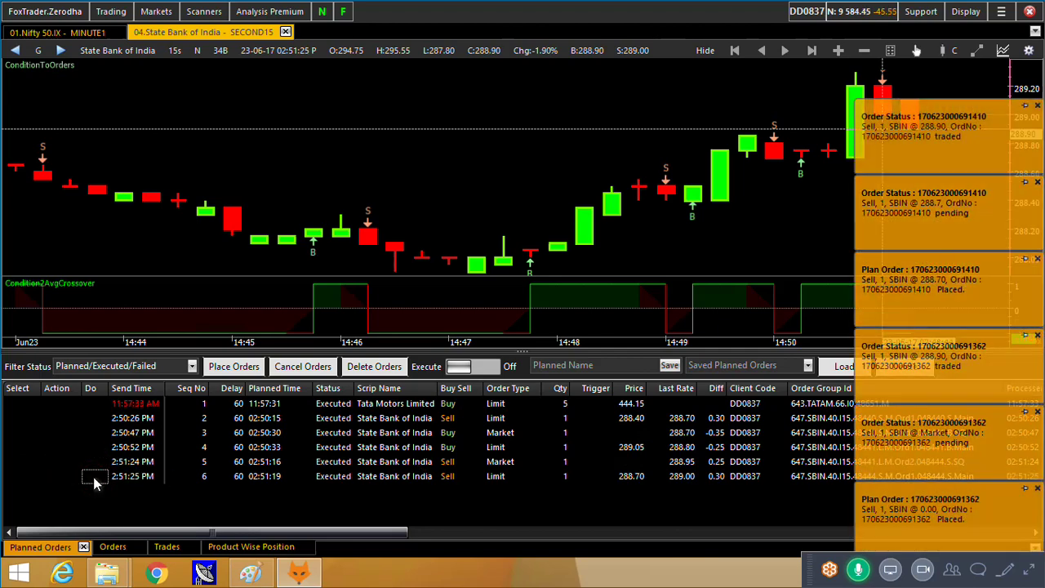
Step: Compare the order types and order group IDs of the two executed sell orders
click(500, 462)
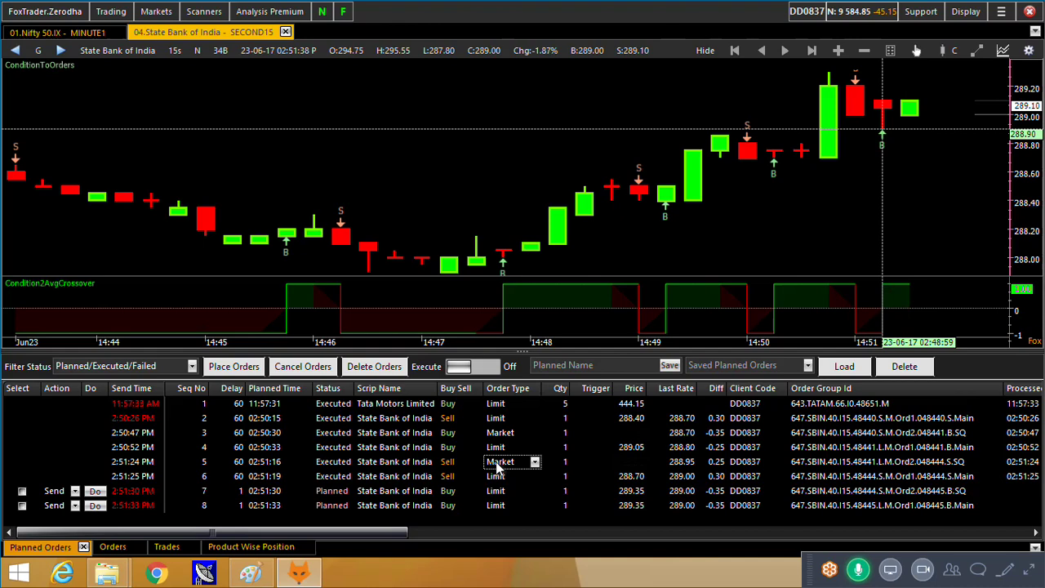
click(809, 479)
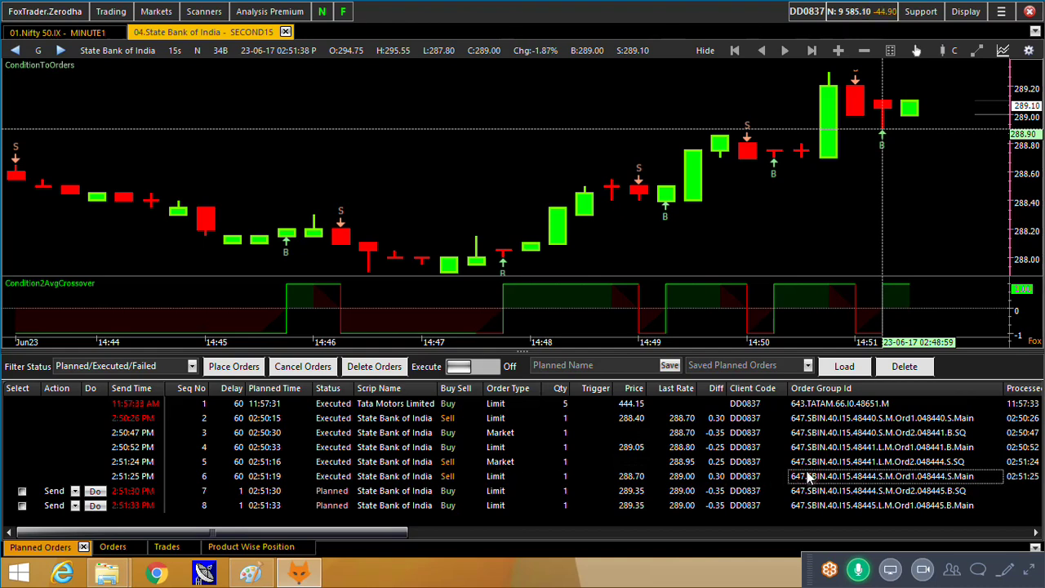
click(498, 478)
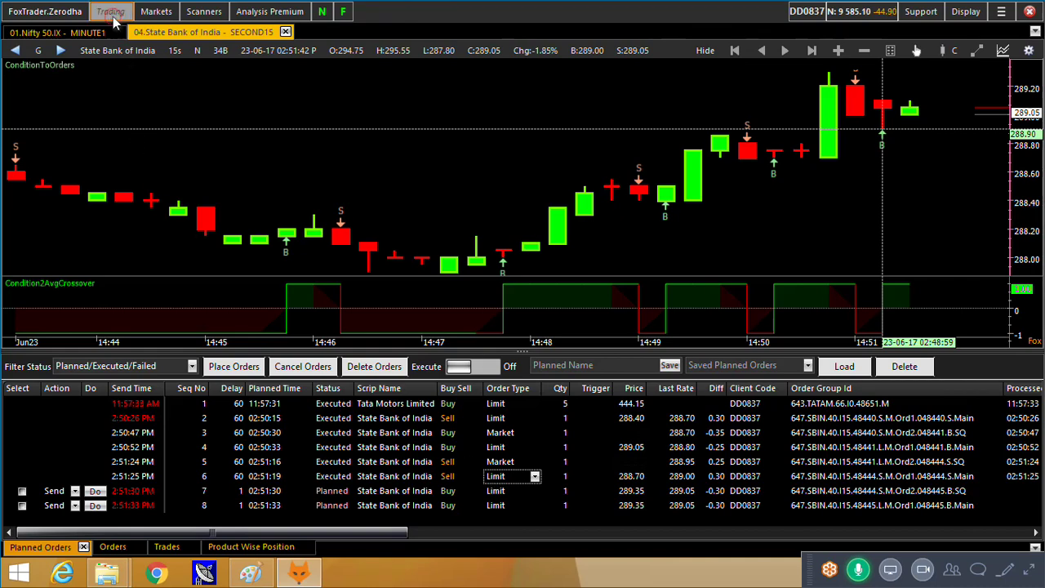
Step: Review the Default Order Type and Equity Product options in the OMS Terminal Settings and close the dialog without changes
click(110, 11)
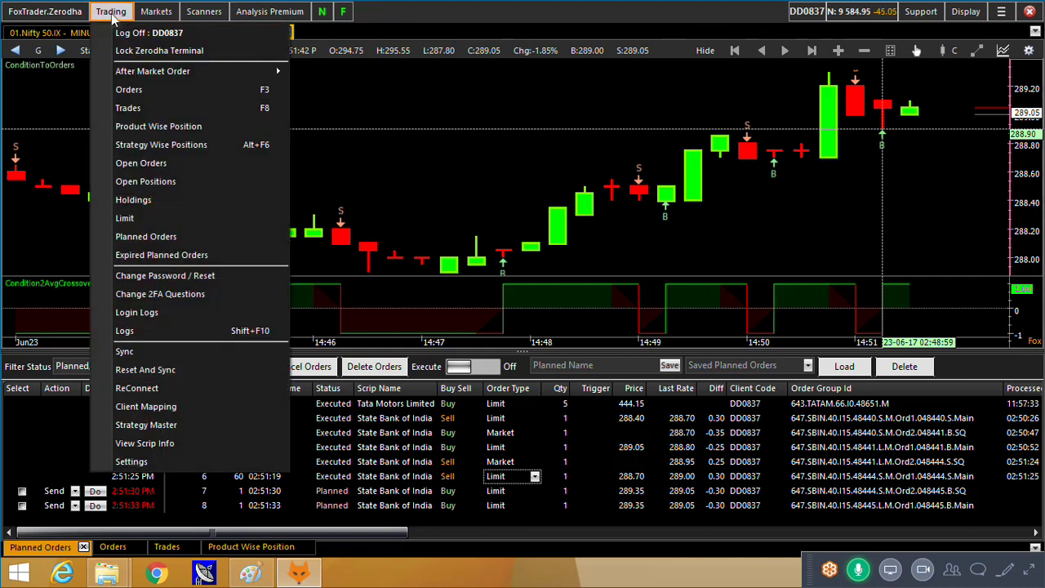
click(144, 461)
click(292, 168)
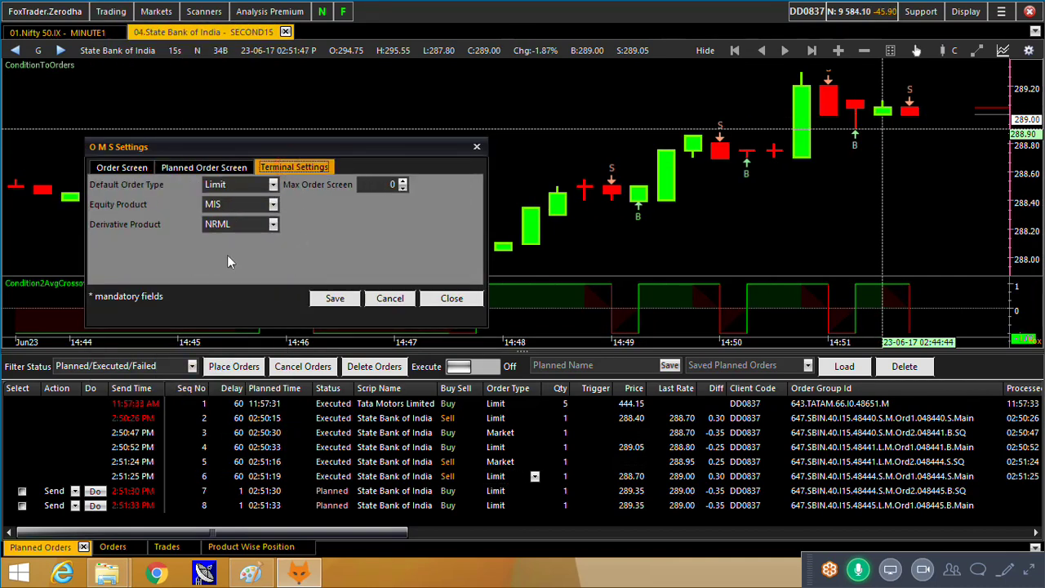
click(235, 185)
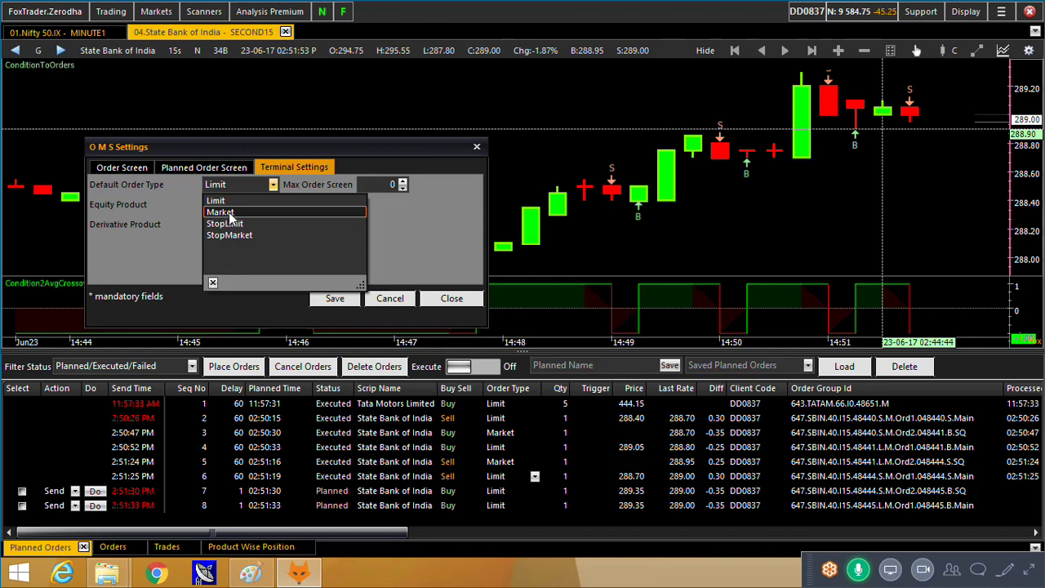
click(190, 184)
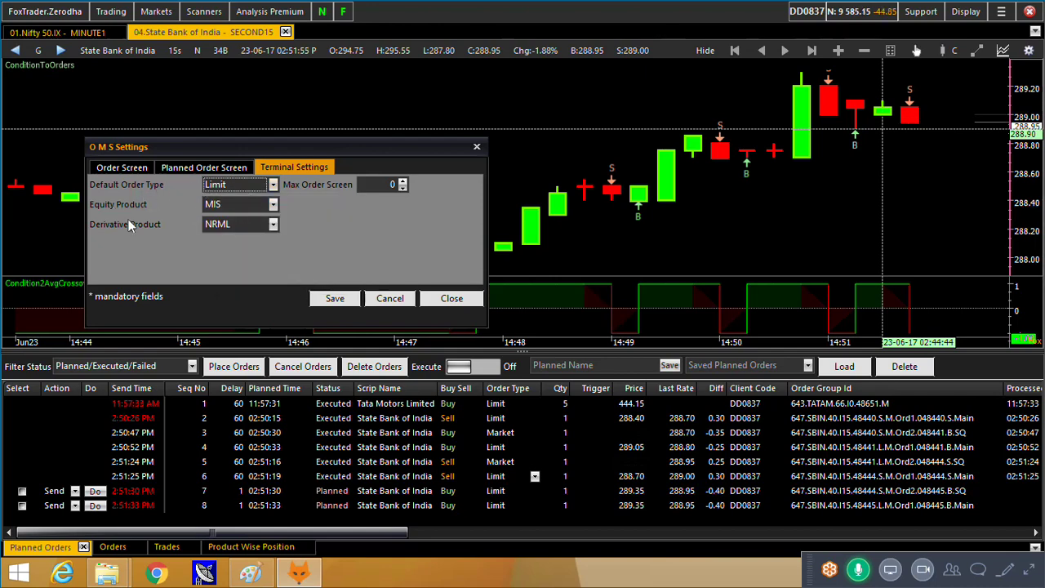
click(237, 209)
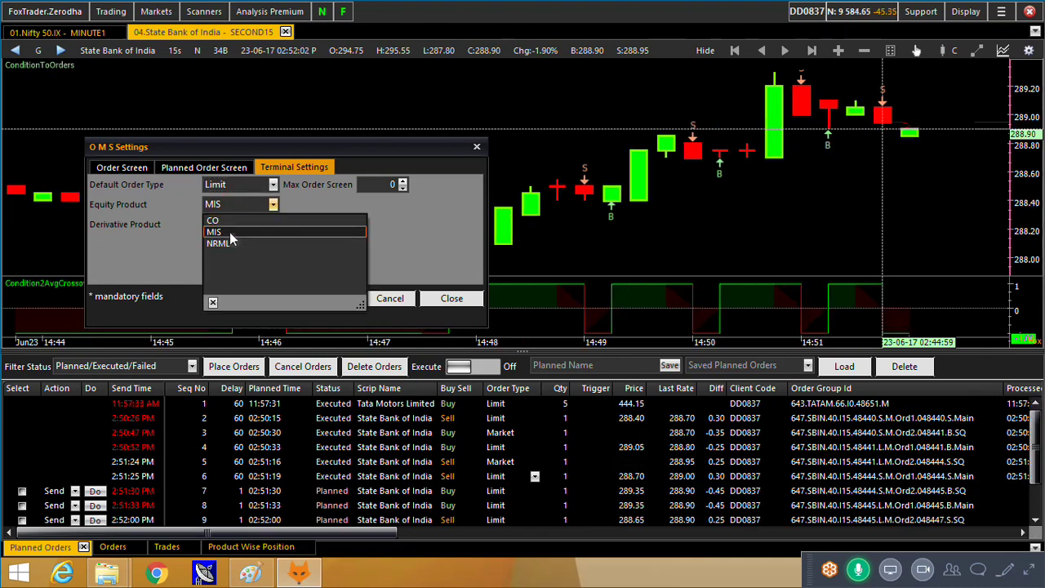
click(416, 237)
click(474, 149)
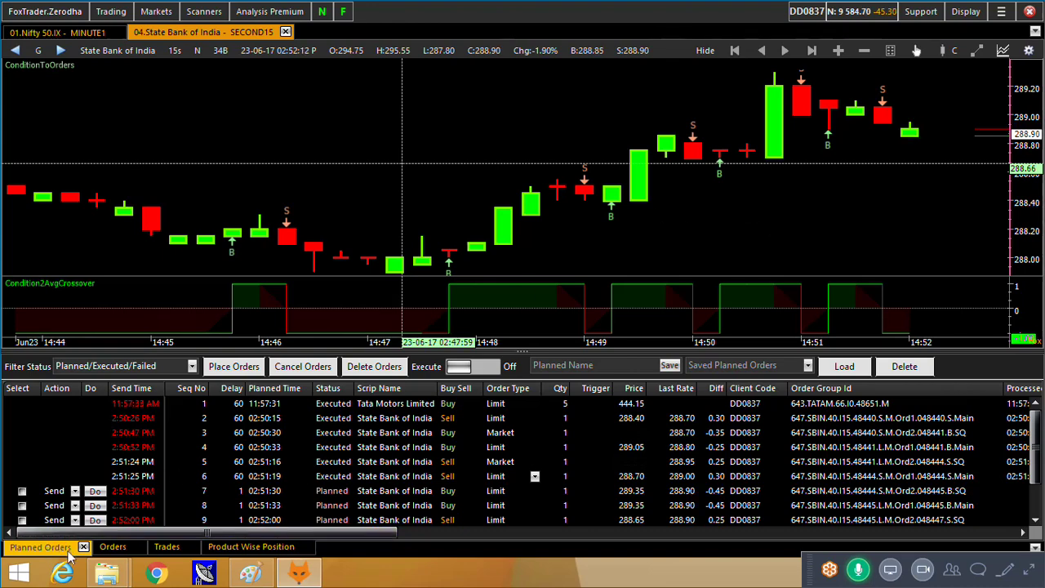
Step: Review the pending State Bank of India planned orders, checking their sequence, planned times and order group IDs
click(219, 492)
click(190, 488)
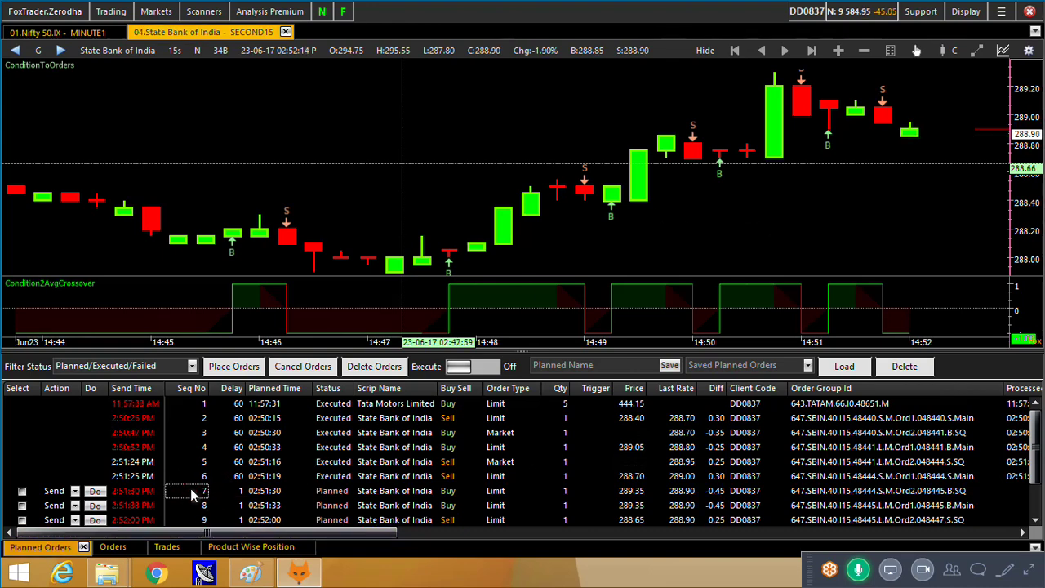
scroll(190, 488, down, 1)
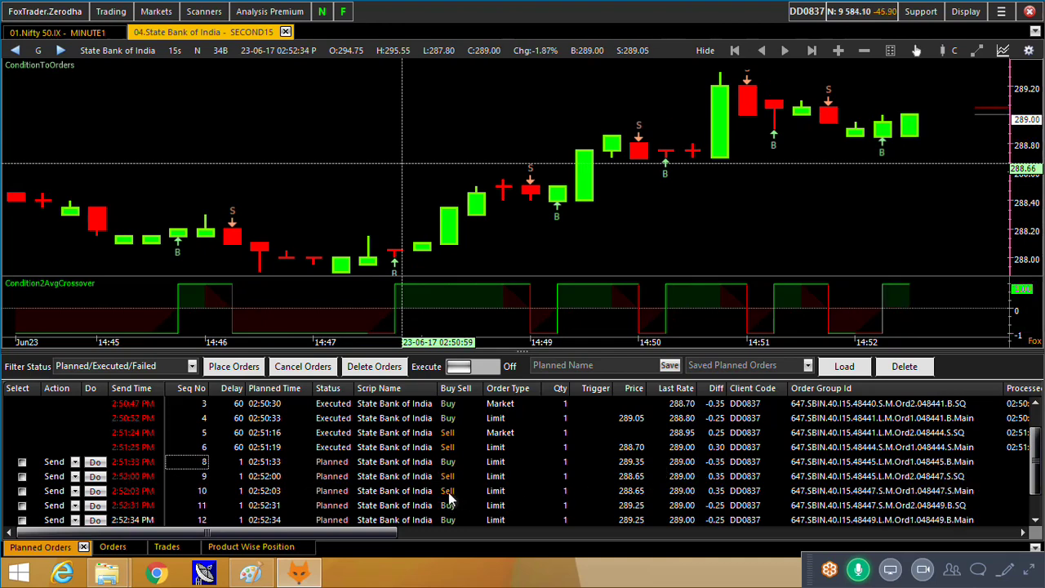
click(831, 505)
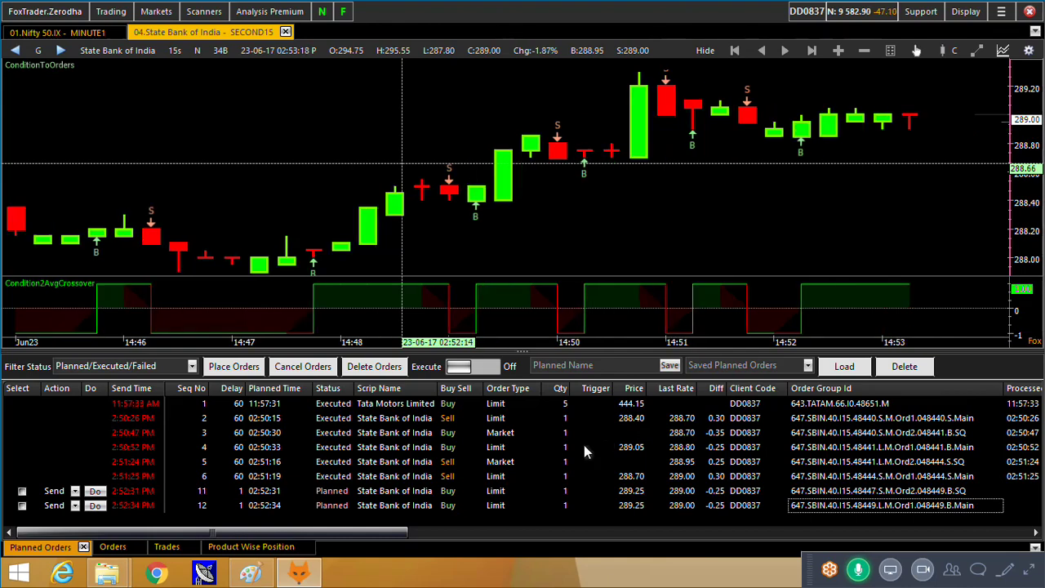
click(457, 479)
click(279, 490)
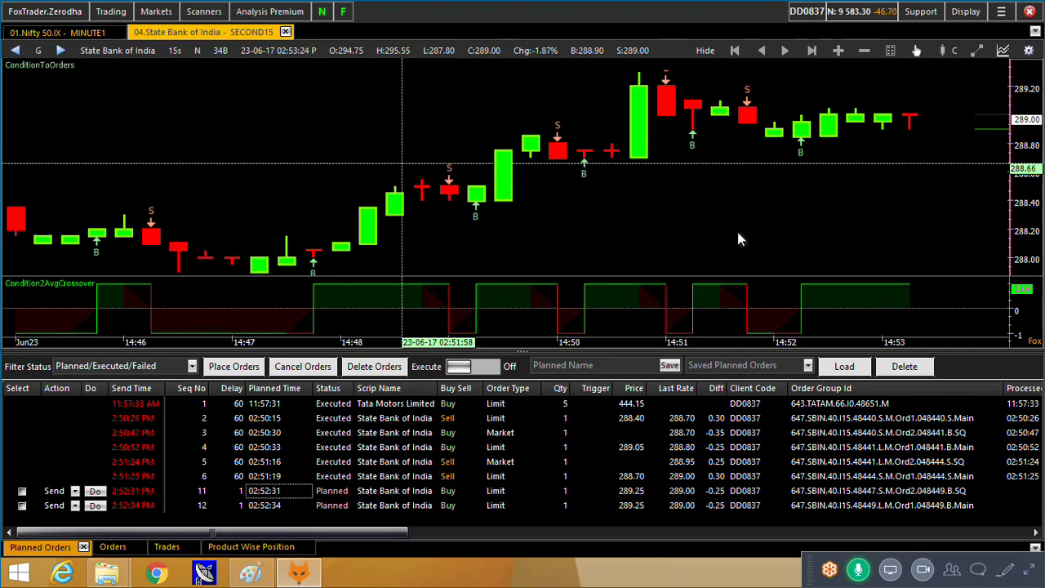
Step: Switch automatic execution of planned orders on for a while and switch it back off
click(484, 365)
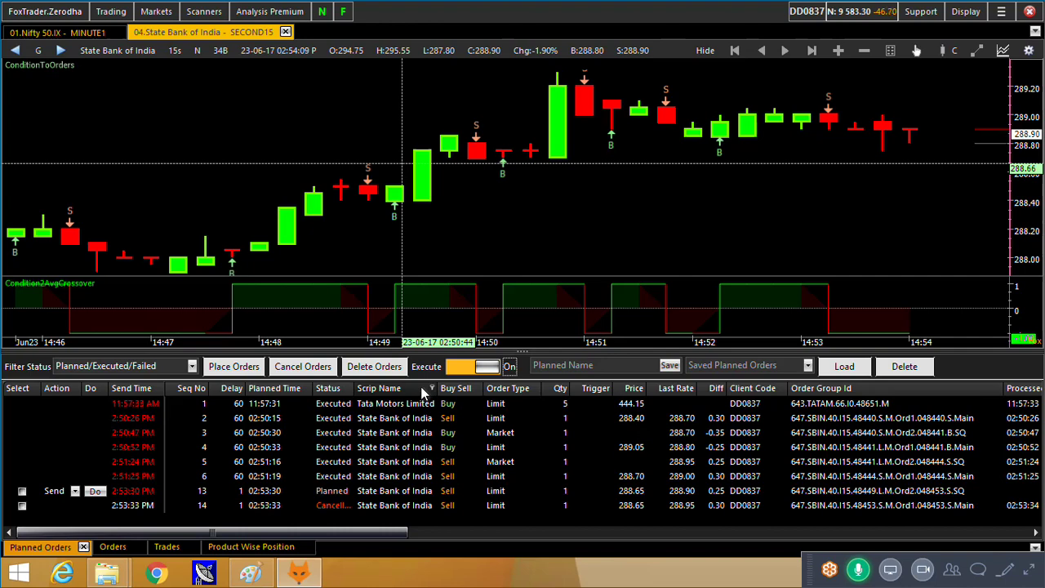
click(458, 369)
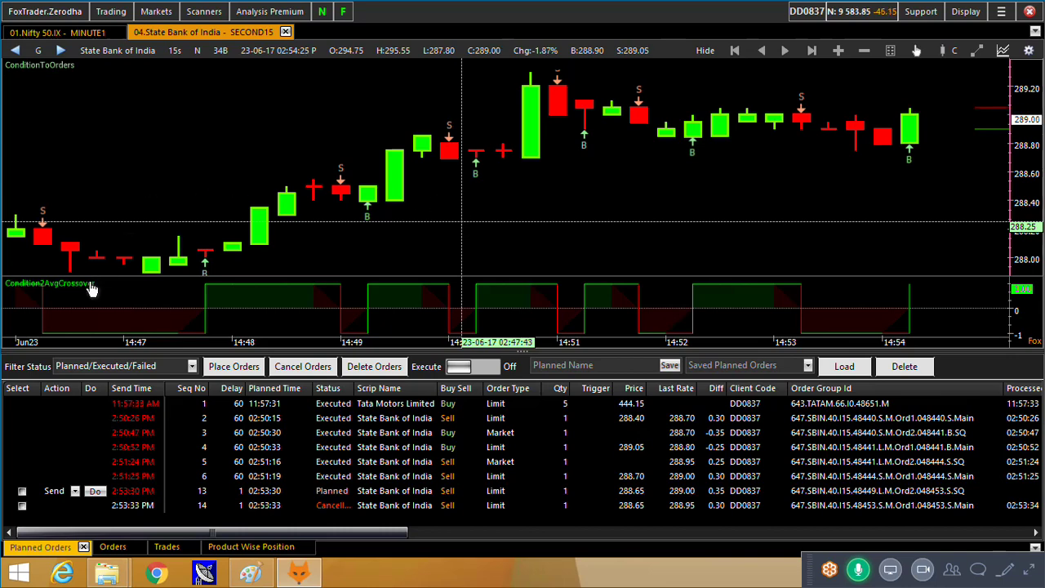
Step: Open the ConditionToOrders study's parameters, check the Send Signals options and close the dialog without applying
double_click(49, 70)
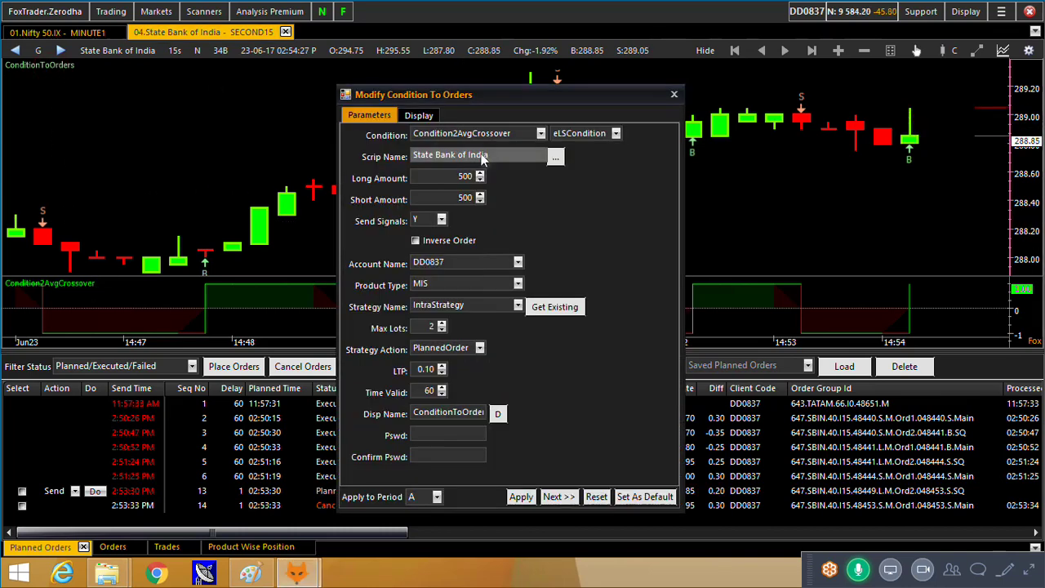
click(441, 219)
click(430, 232)
click(672, 95)
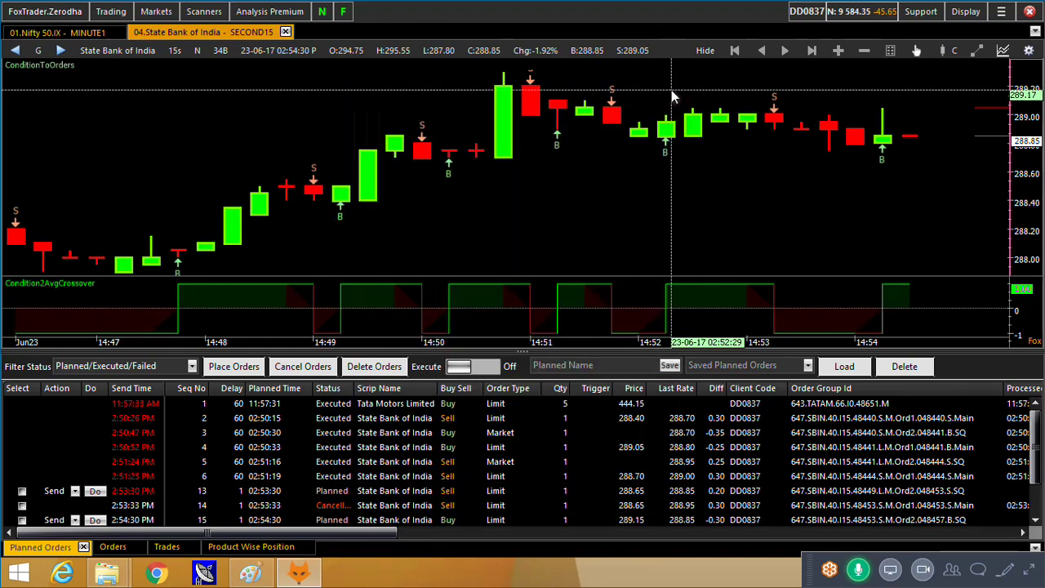
Step: Open the Study Manager's study selection and browse the ready-made conditions, from Bollinger and MACD to RSI and SuperTrend, without adding any
double_click(507, 204)
click(361, 317)
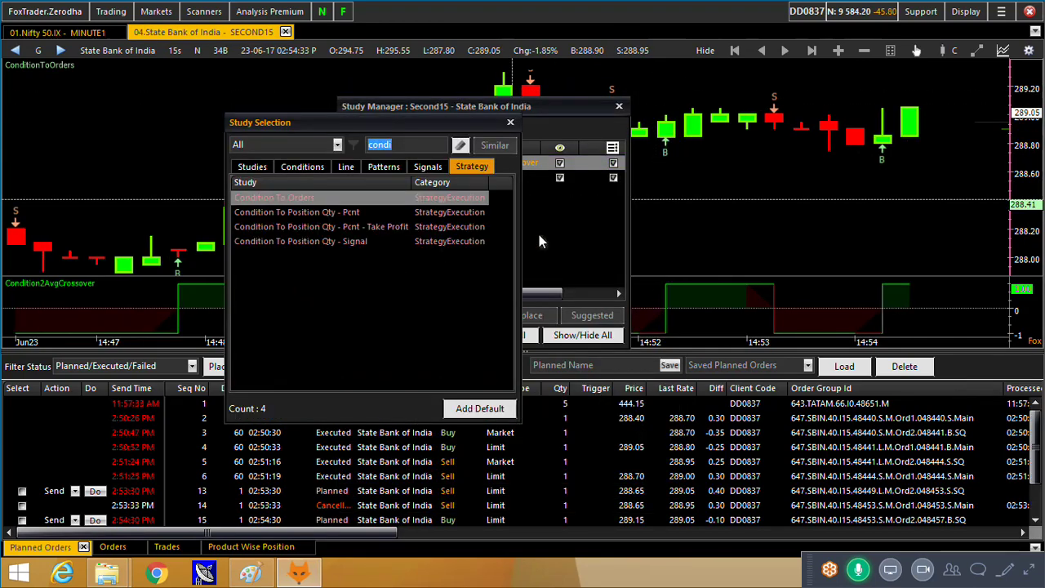
click(303, 166)
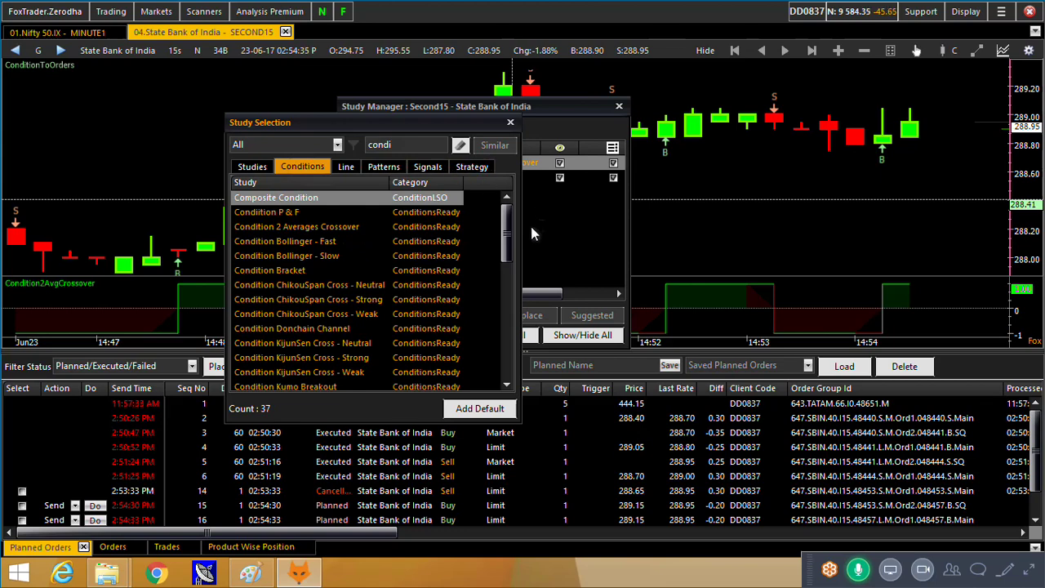
click(288, 241)
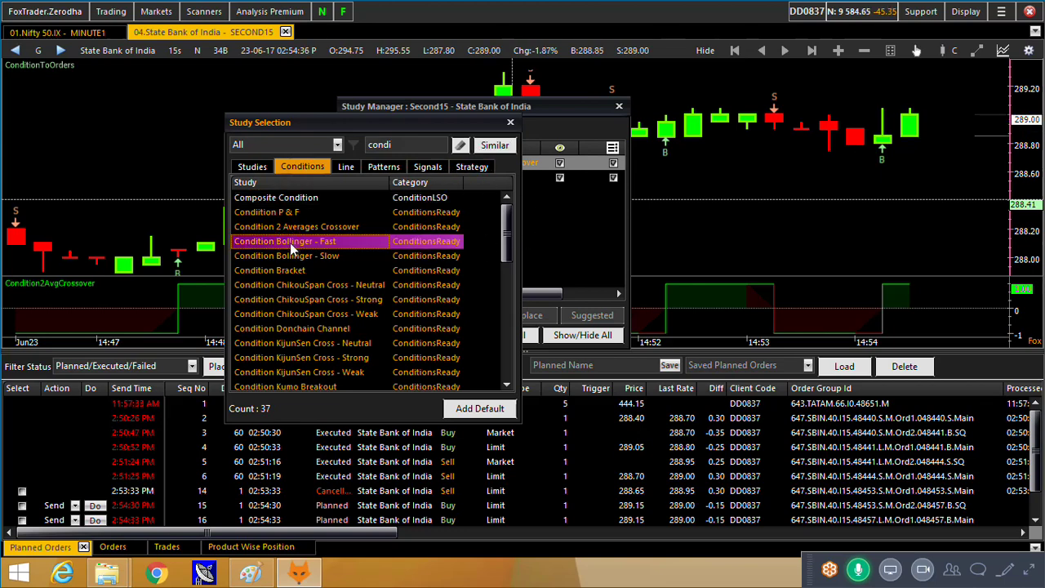
click(278, 258)
click(291, 299)
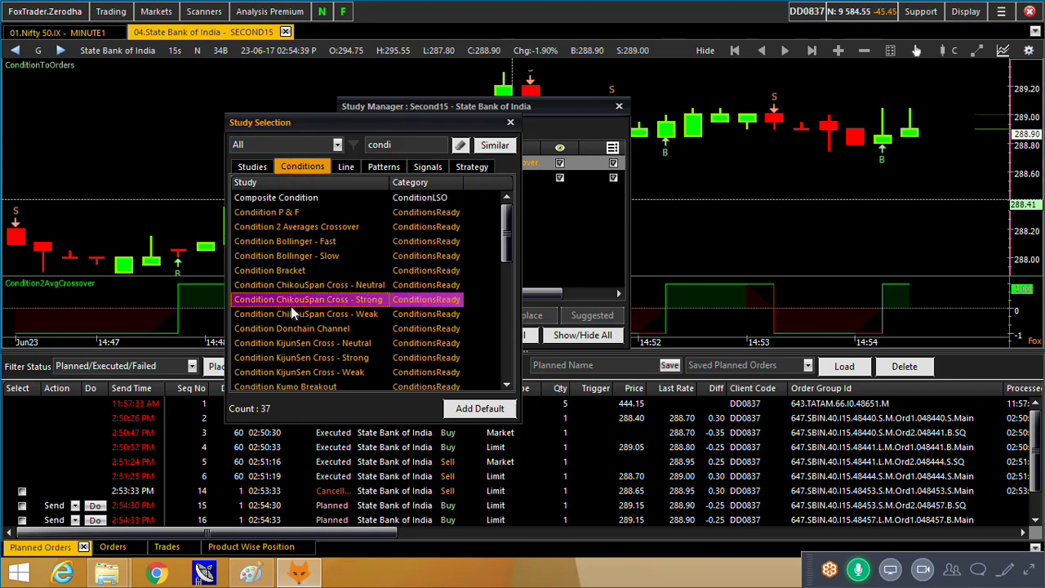
scroll(291, 307, down, 3)
click(303, 318)
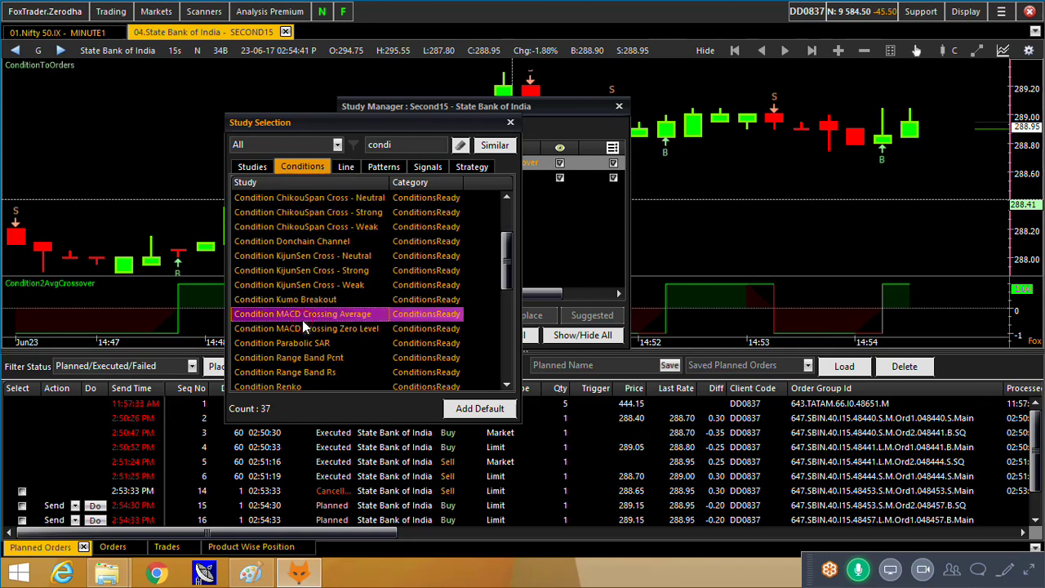
scroll(307, 334, down, 3)
click(313, 330)
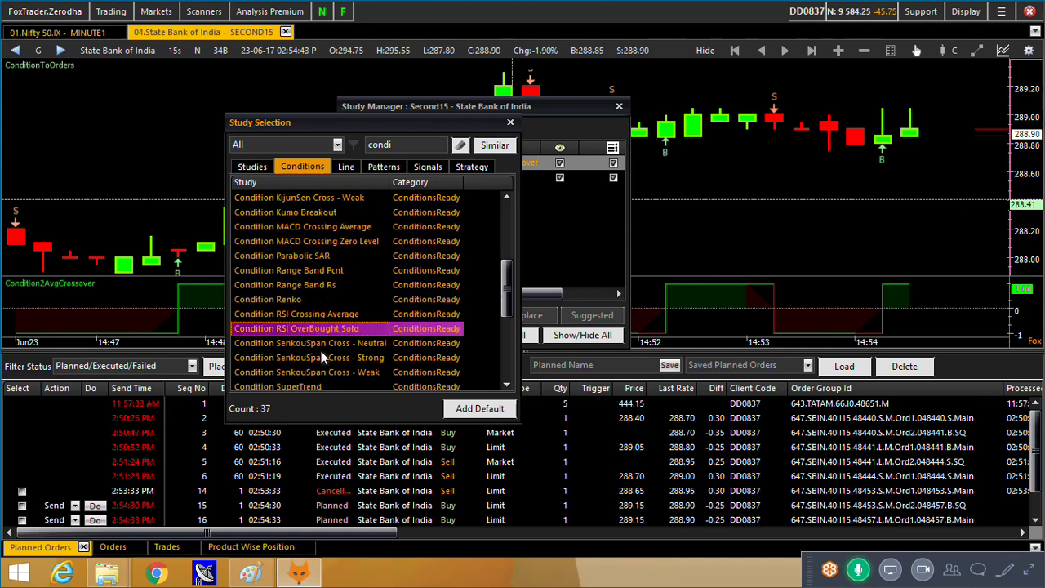
scroll(321, 359, down, 4)
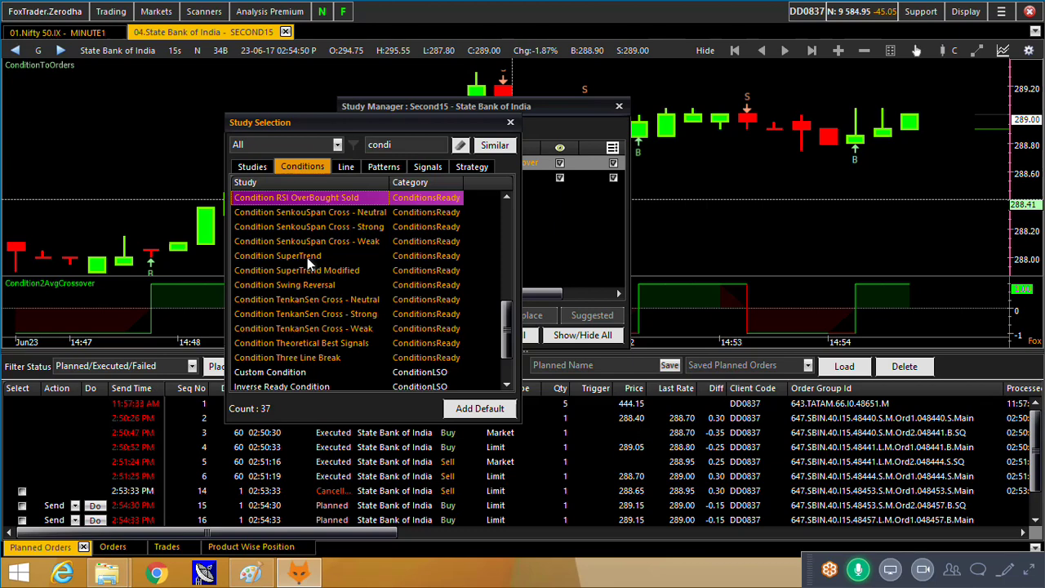
click(510, 122)
Step: Check the Long Amount and Short Amount parameters of ConditionToOrders, and close the dialog and the error log
double_click(464, 178)
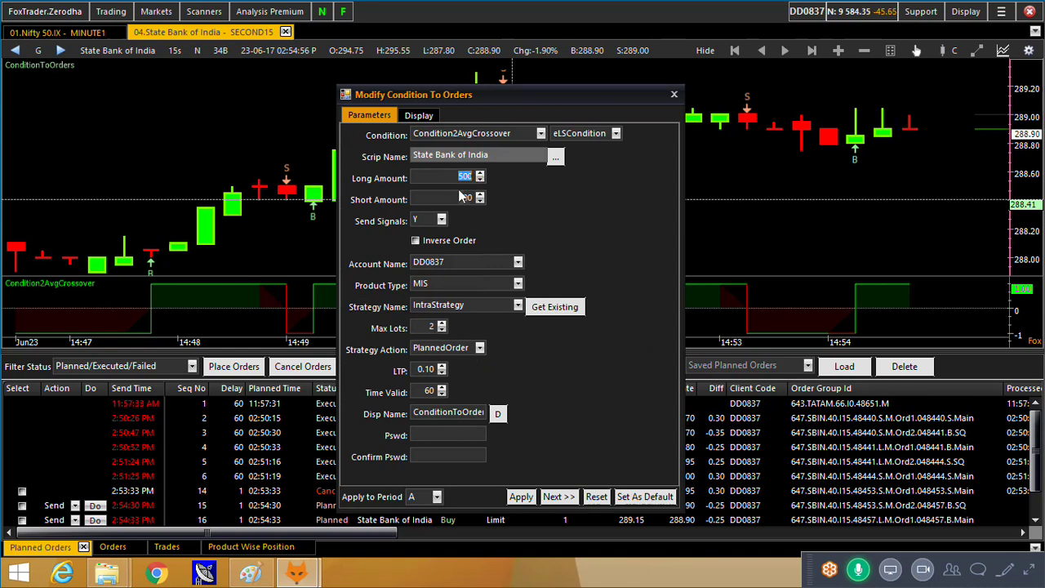
double_click(464, 197)
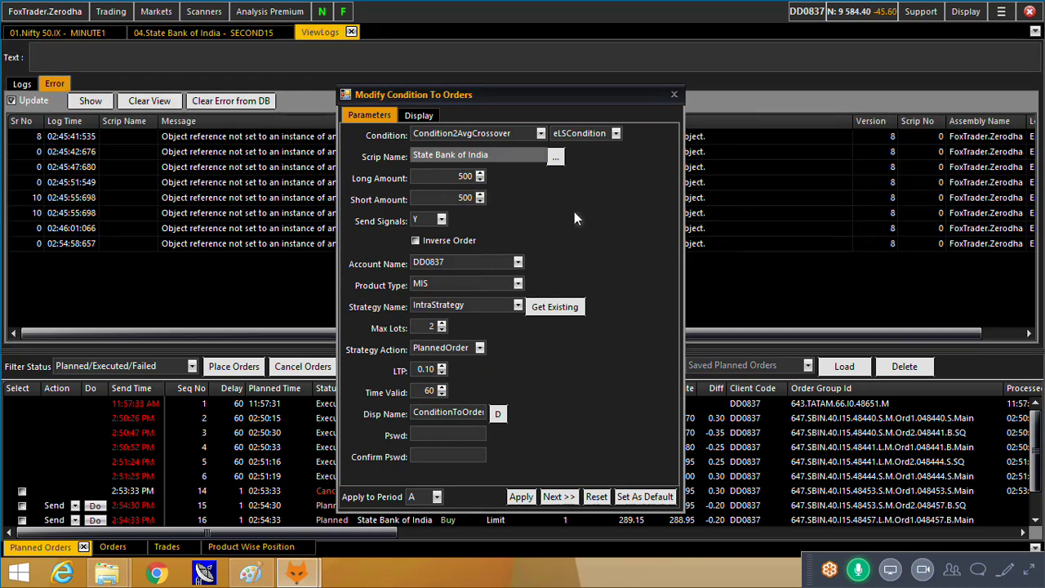
click(673, 94)
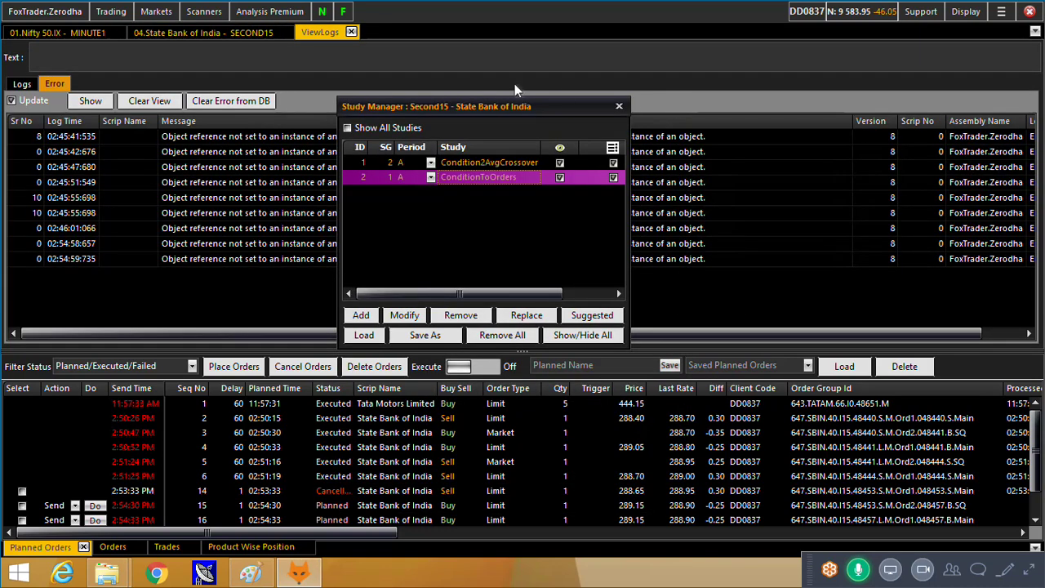
click(351, 32)
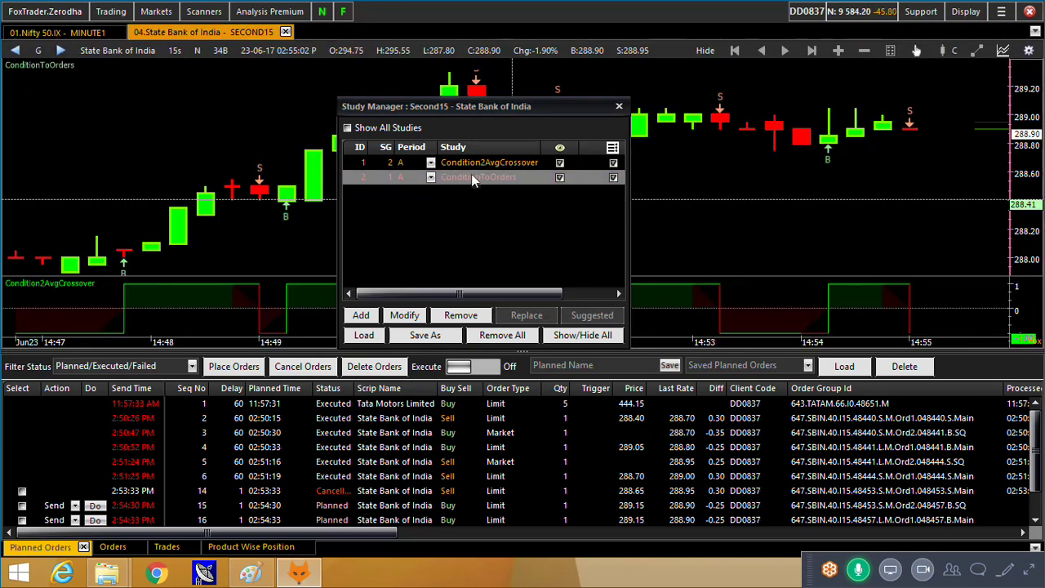
Step: Move the Study Manager off the chart signals, close it and switch to the Topics image in Paint
drag(484, 107, 324, 112)
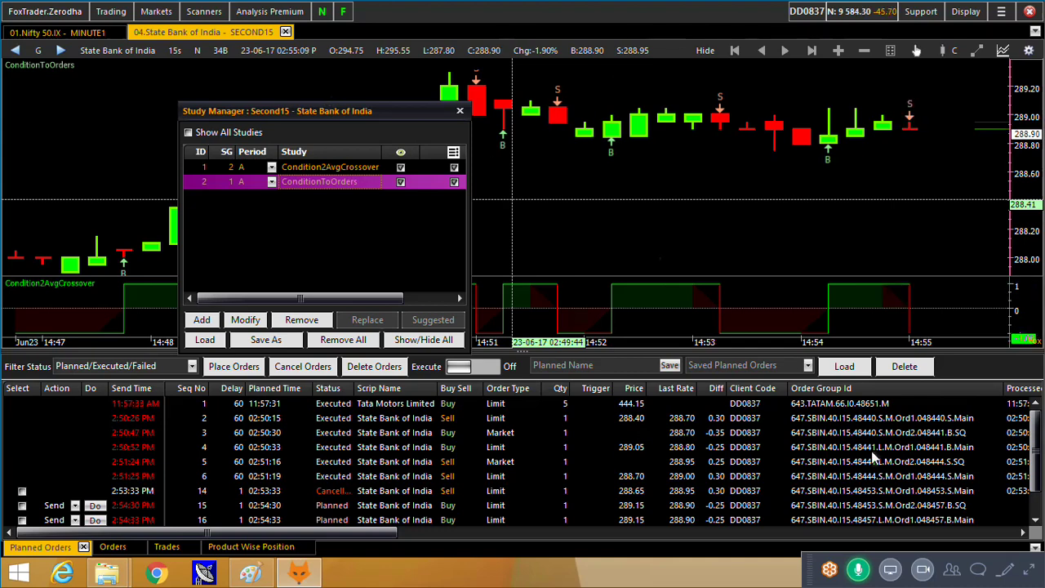
click(459, 112)
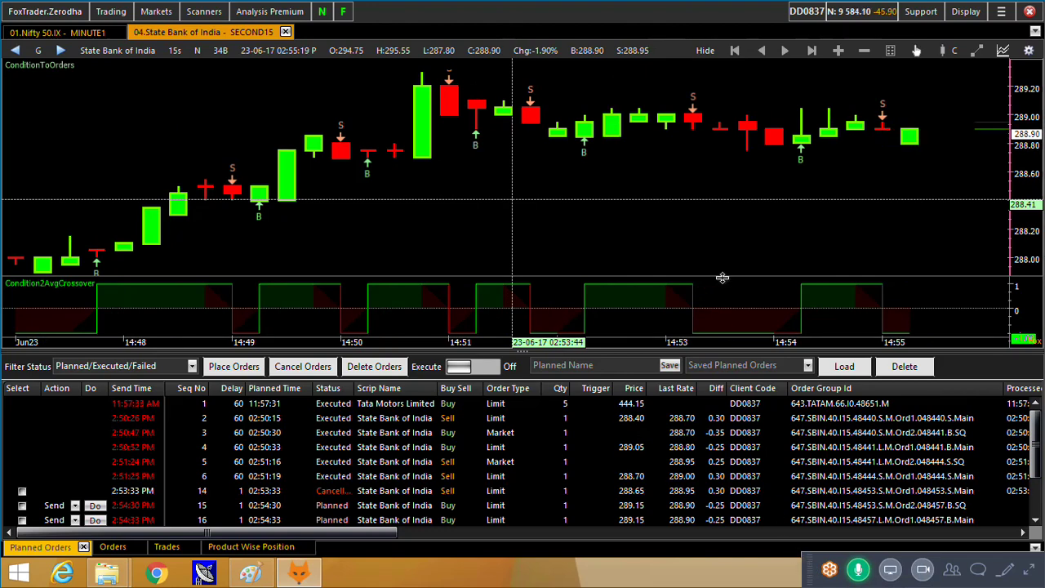
click(253, 574)
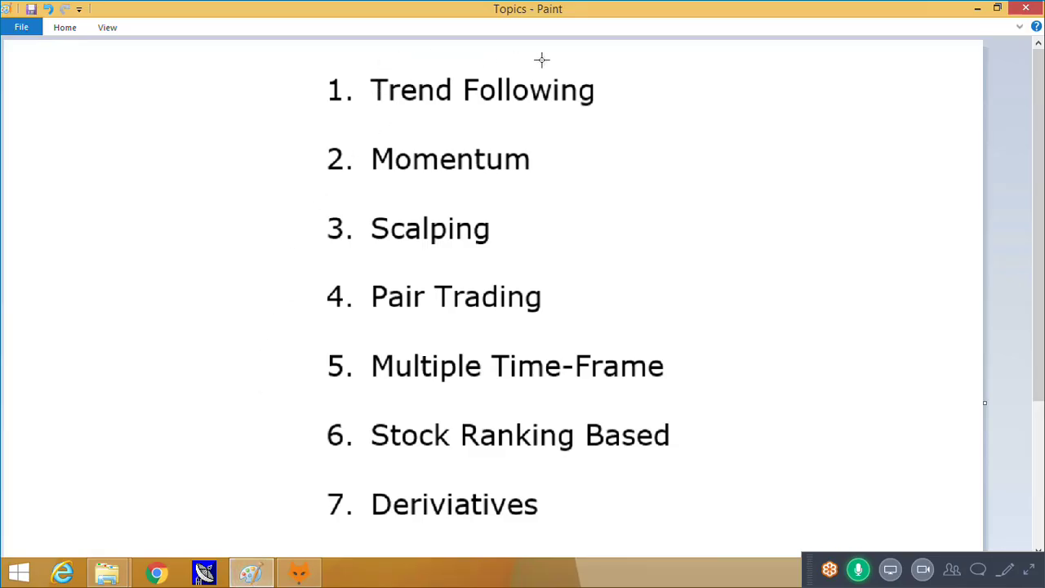